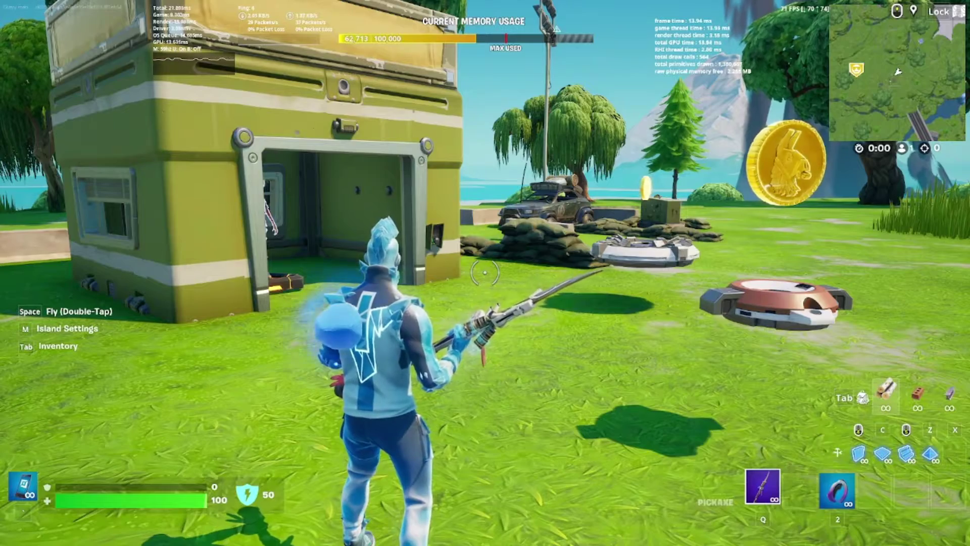
Step: Walk to Guard Spawner6 in the building and review its modified options, including Spawn Radius, and its functions
{"action": "key", "text": "w"}
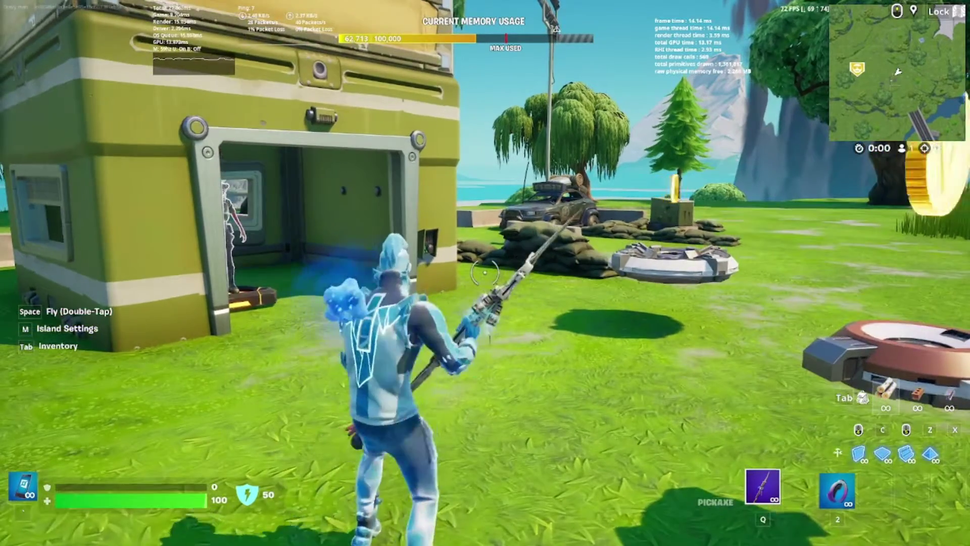
{"action": "key", "text": "w"}
{"action": "key", "text": "w"}
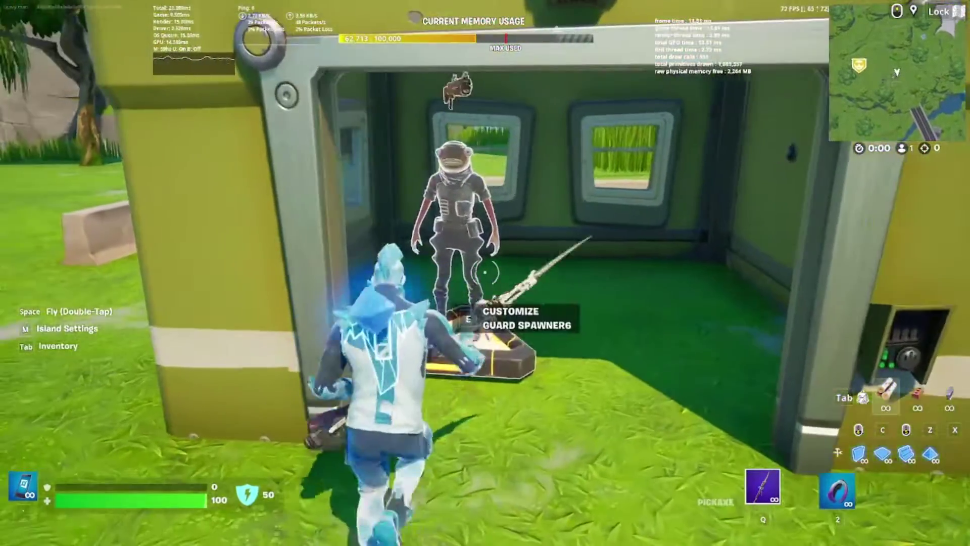
{"action": "key", "text": "e"}
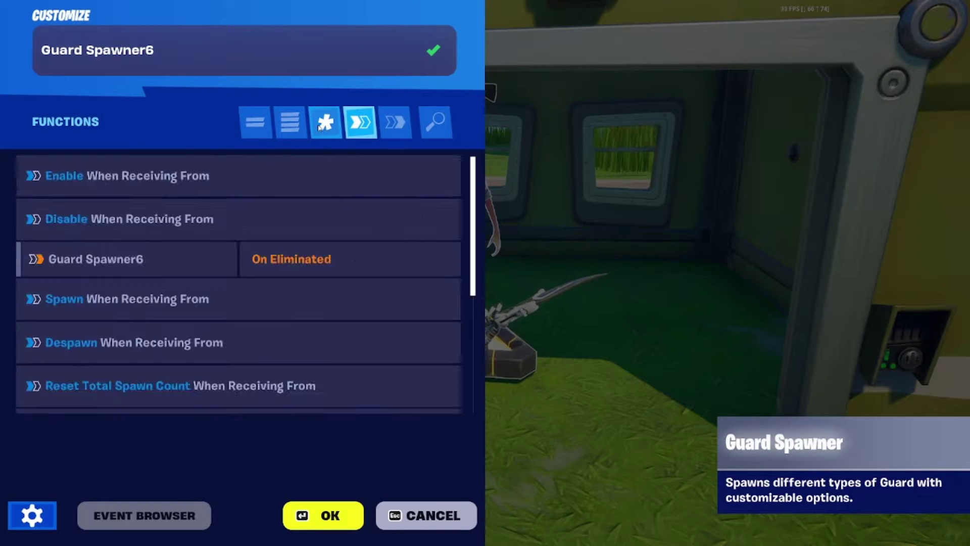
{"action": "left_click", "coordinate": [325, 123]}
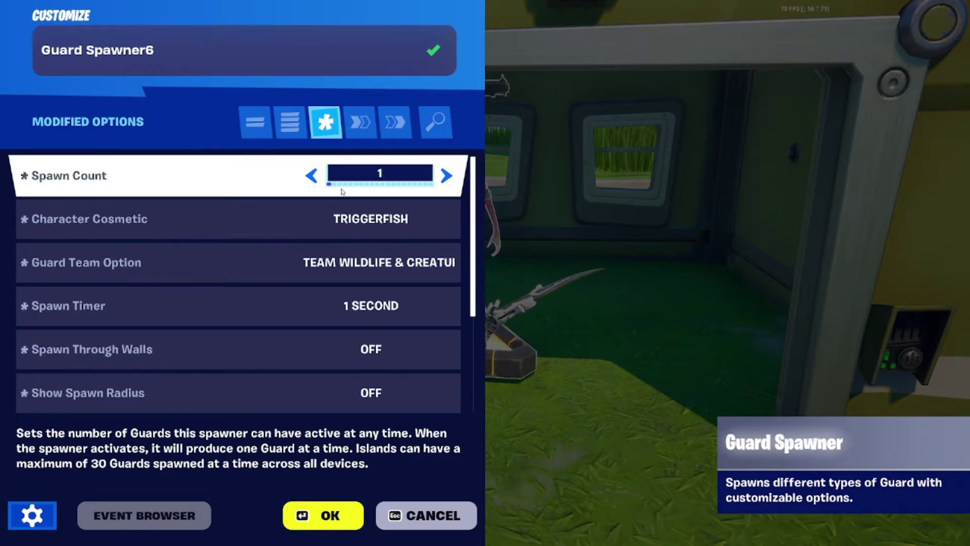
{"action": "scroll", "coordinate": [342, 192], "scroll_direction": "down", "scroll_amount": 4}
{"action": "left_click", "coordinate": [367, 253]}
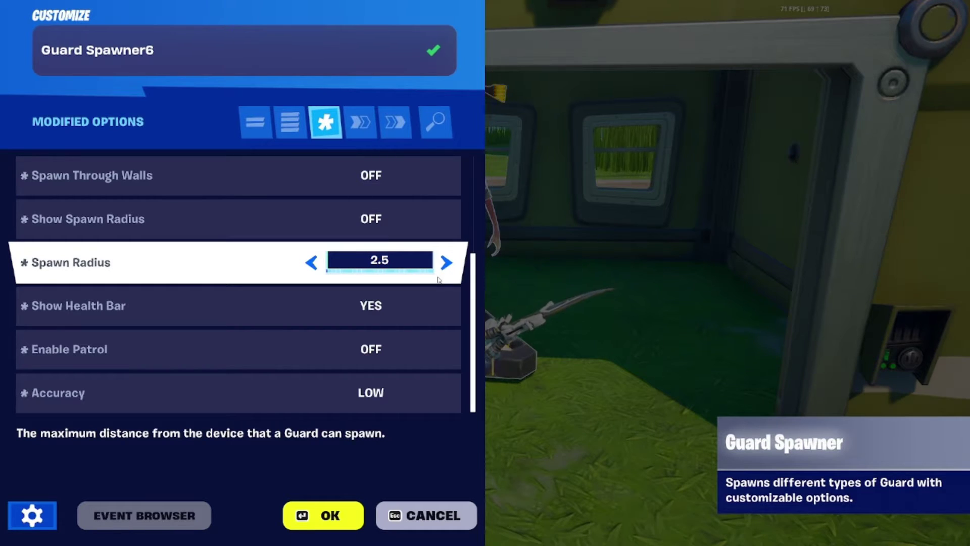
{"action": "left_click", "coordinate": [353, 131]}
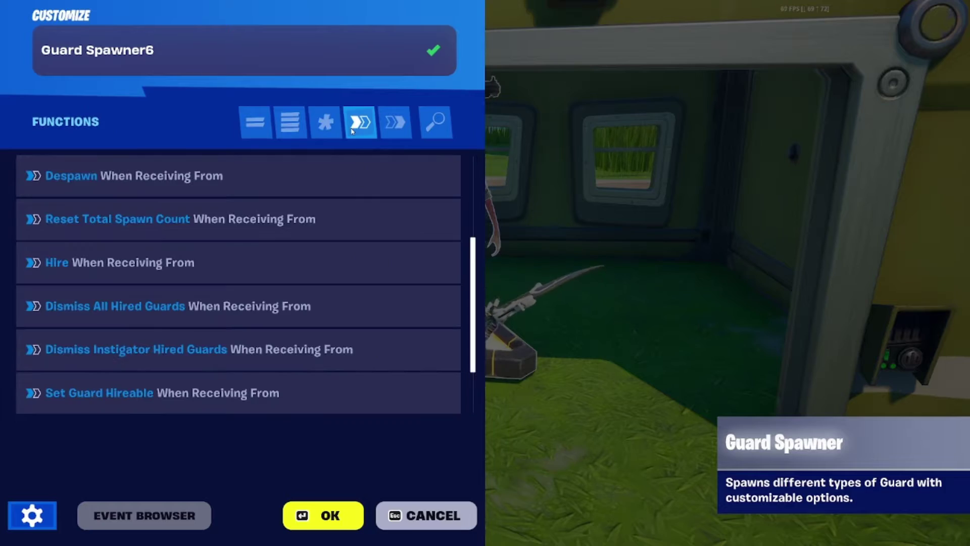
{"action": "key", "text": "Escape"}
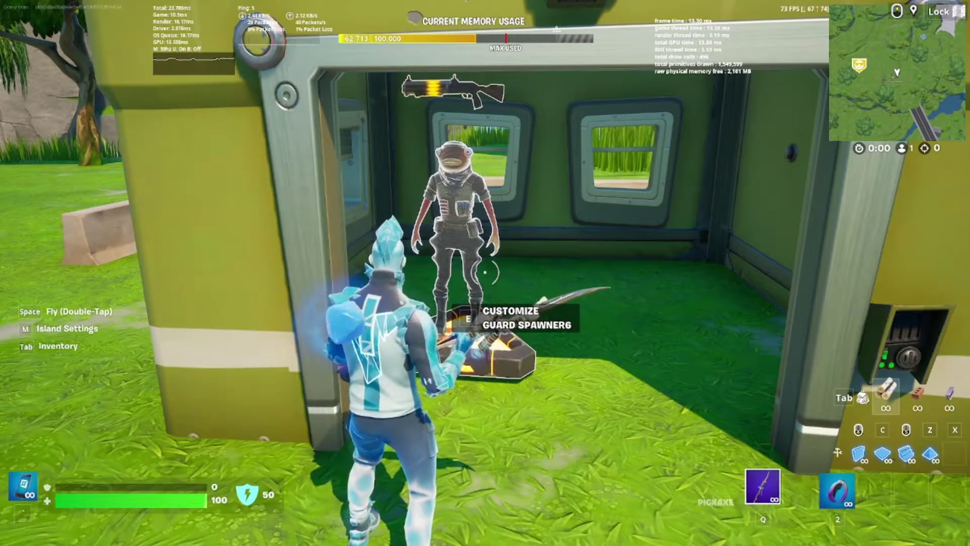
Step: Look up the Cerberus' Gatekeeper Shotgun in the weapons inventory, then return to the island
{"action": "key", "text": "Tab"}
{"action": "left_click", "coordinate": [485, 238]}
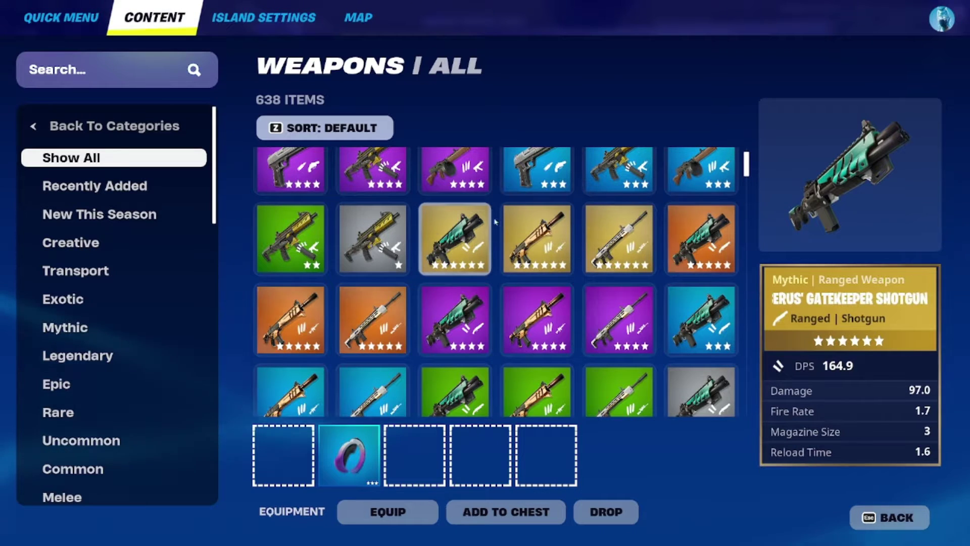
{"action": "scroll", "coordinate": [489, 225], "scroll_direction": "up", "scroll_amount": 2}
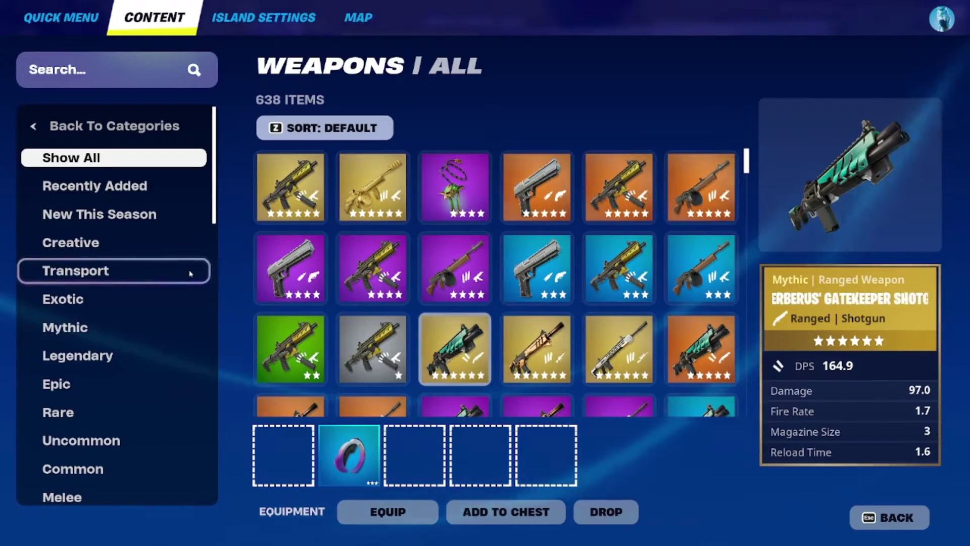
{"action": "key", "text": "Escape"}
{"action": "key", "text": "Escape"}
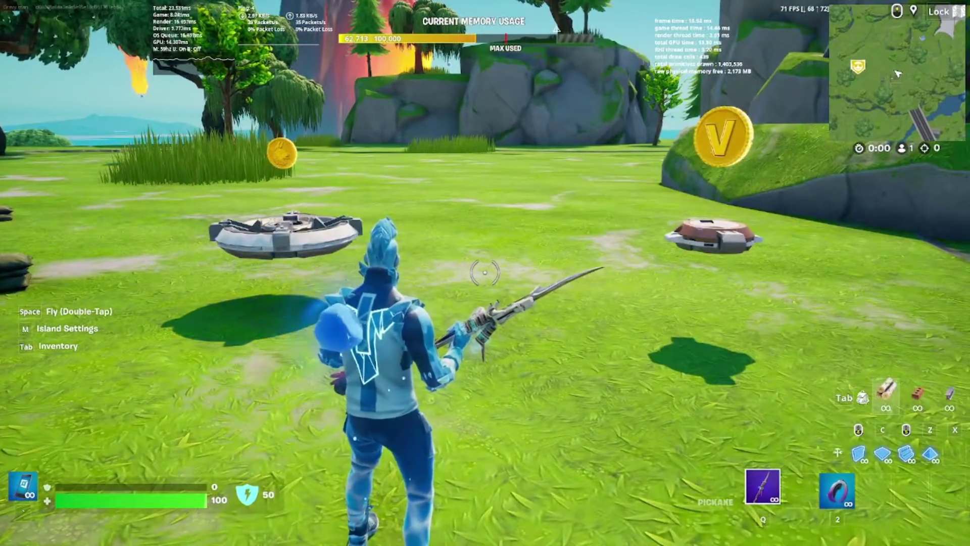
Step: Review the Cerberus Item Spawner's modified options, its Spawn Item function binding and its On Item Picked Up event
{"action": "key", "text": "d"}
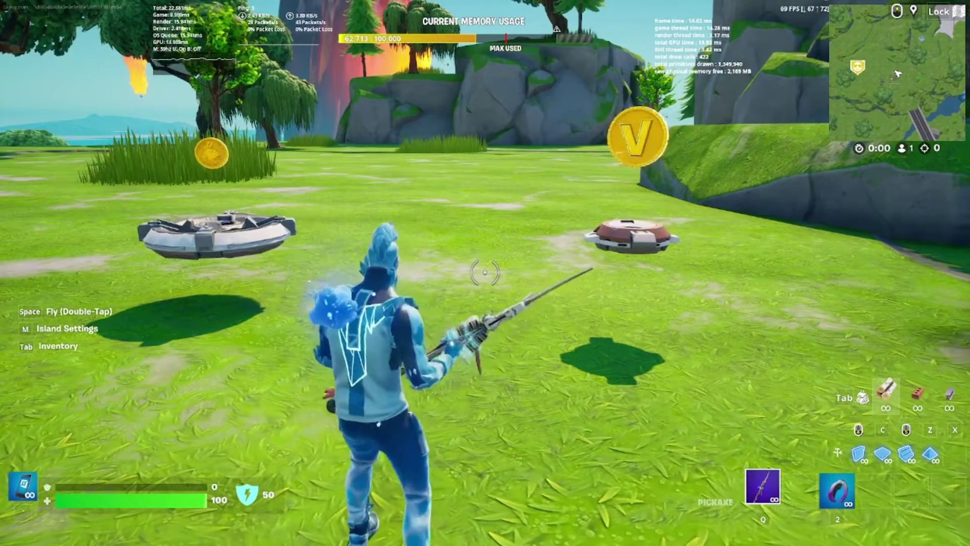
{"action": "key", "text": "a"}
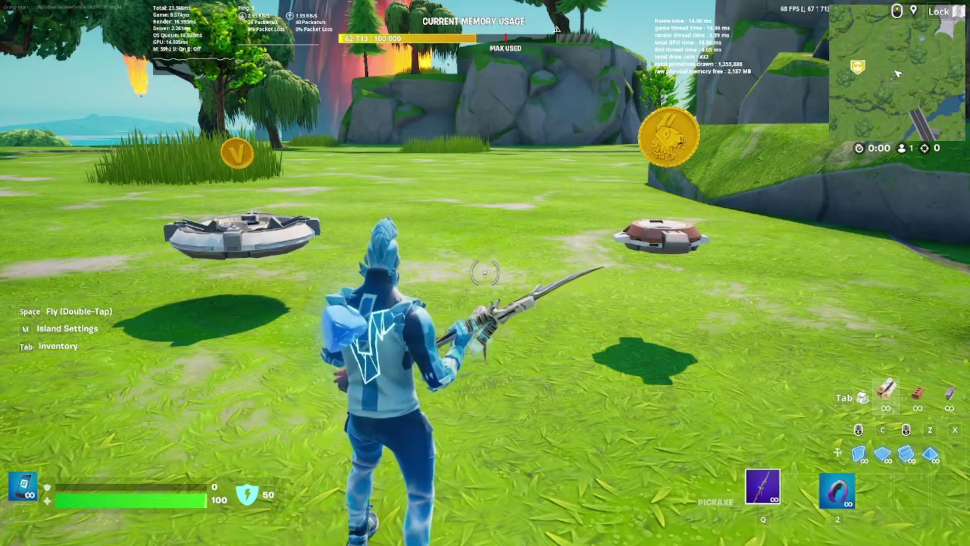
{"action": "key", "text": "w"}
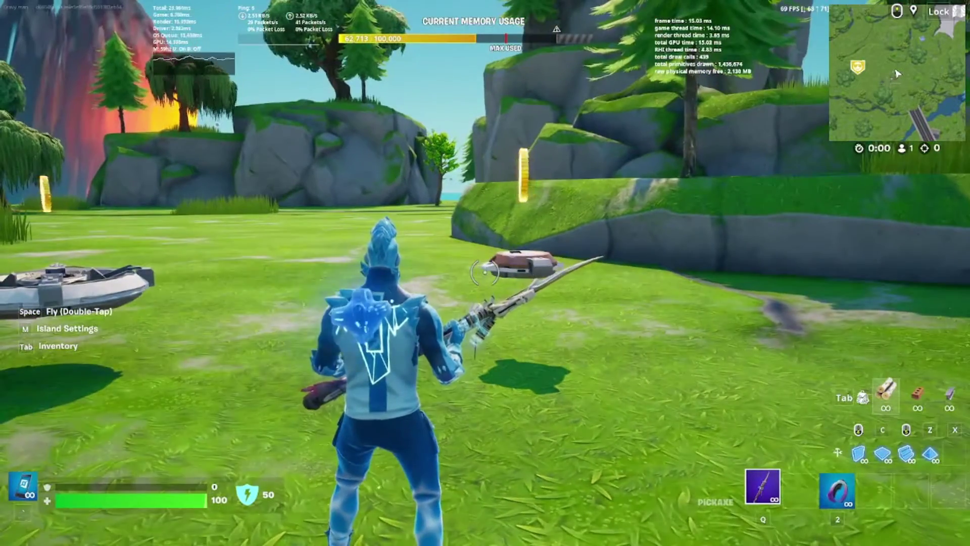
{"action": "key", "text": "a"}
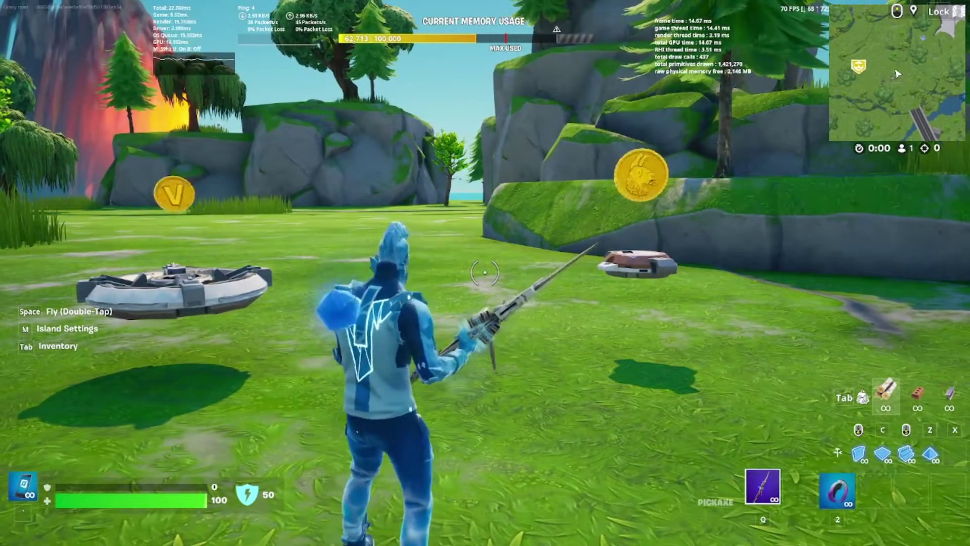
{"action": "key", "text": "w"}
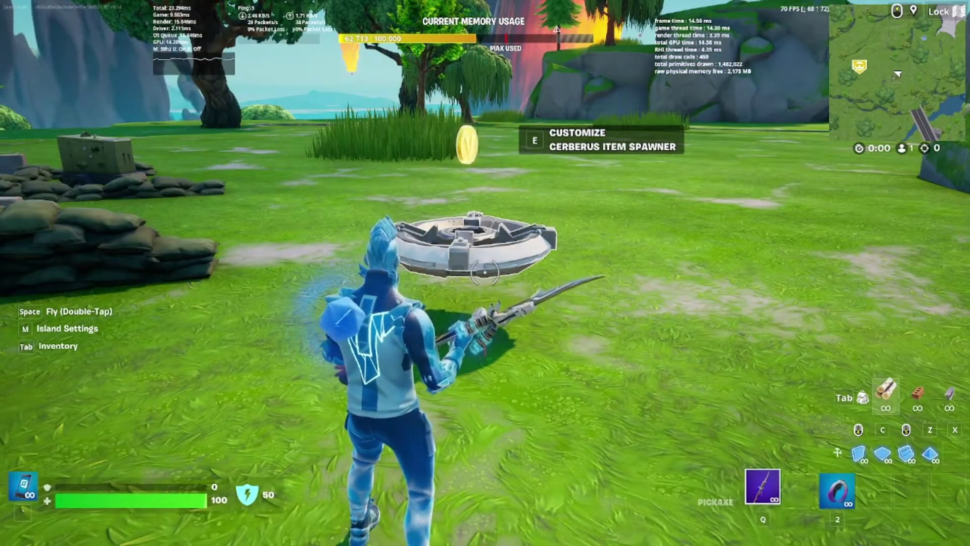
{"action": "key", "text": "e"}
{"action": "left_click", "coordinate": [325, 126]}
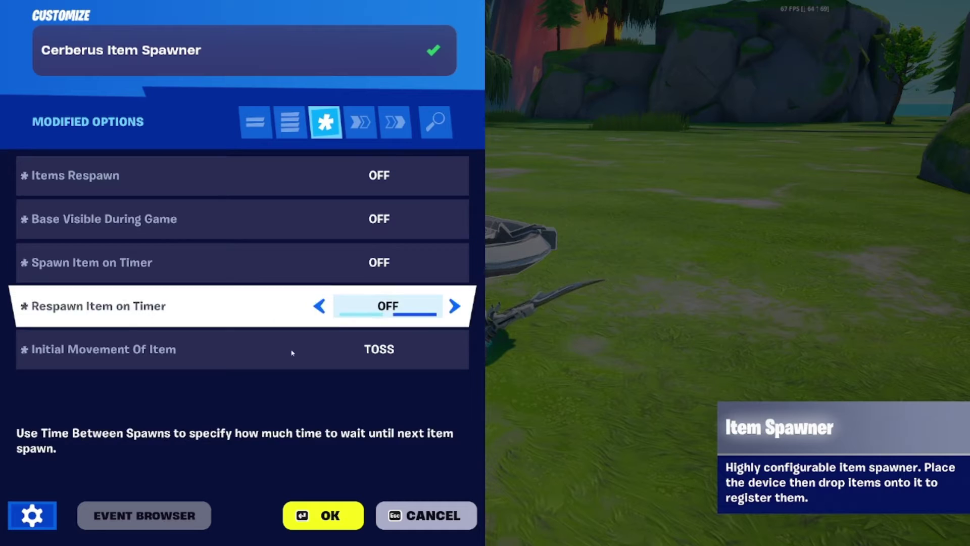
{"action": "left_click", "coordinate": [348, 122]}
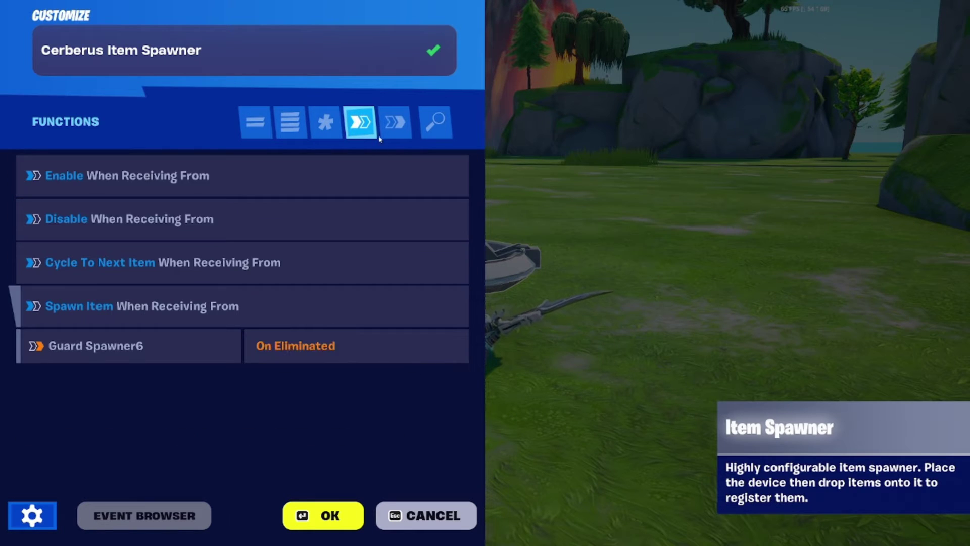
{"action": "left_click", "coordinate": [394, 124]}
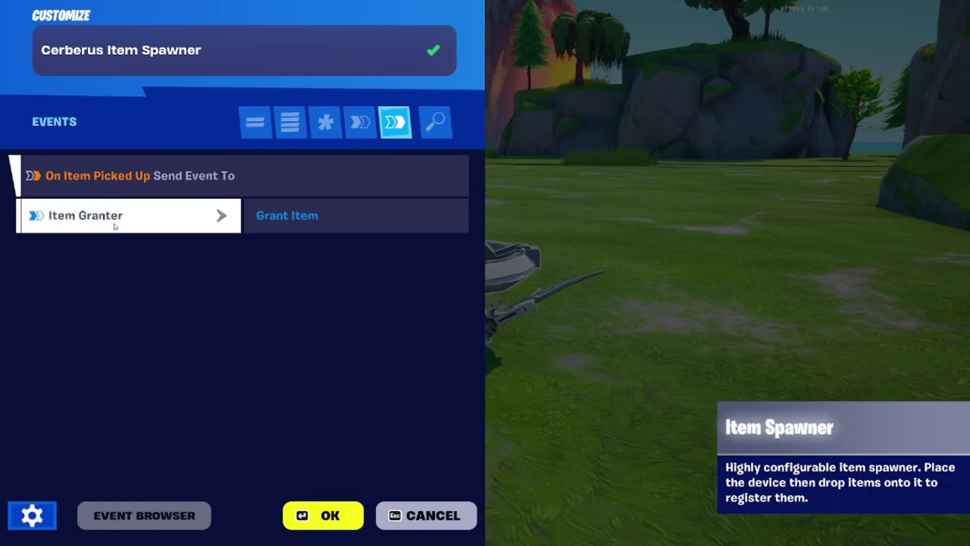
{"action": "left_click", "coordinate": [331, 513]}
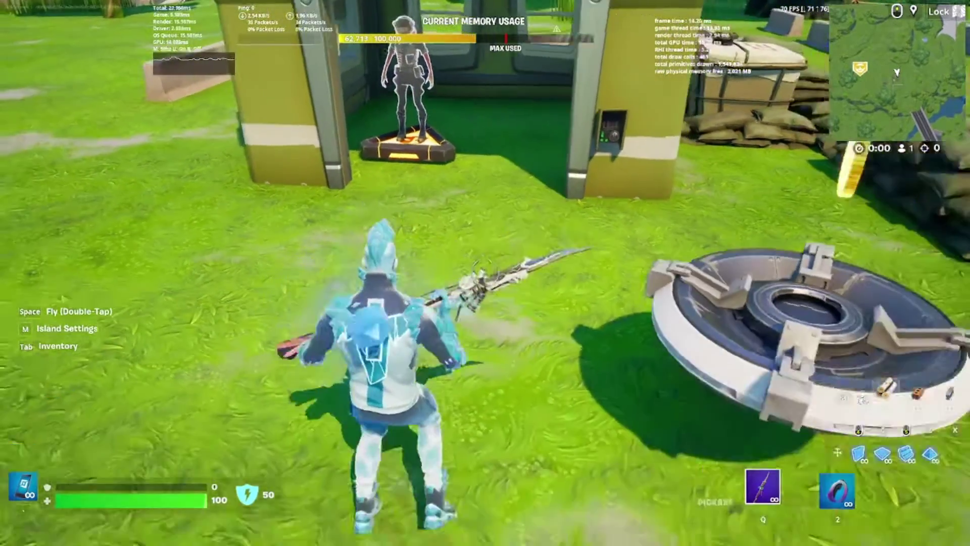
{"action": "key", "text": "e"}
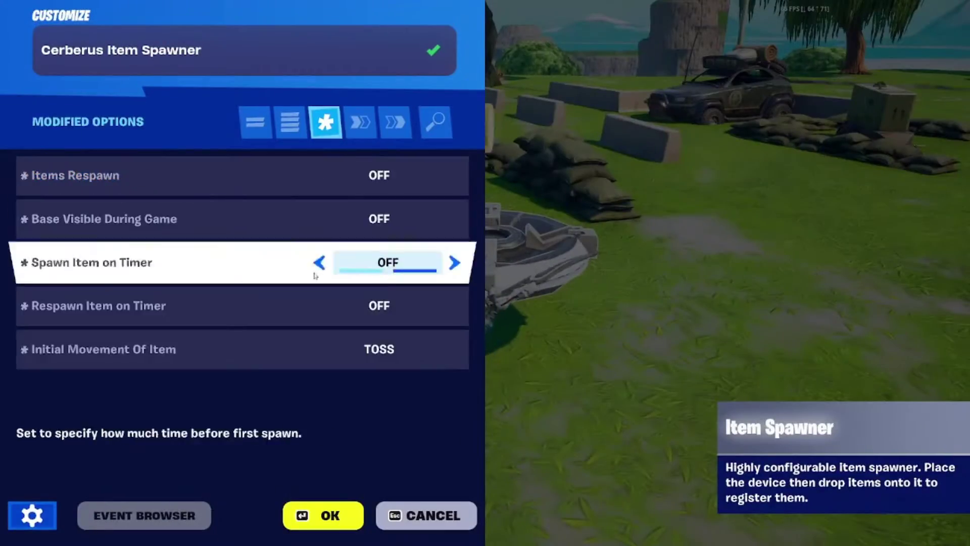
{"action": "left_click", "coordinate": [312, 520]}
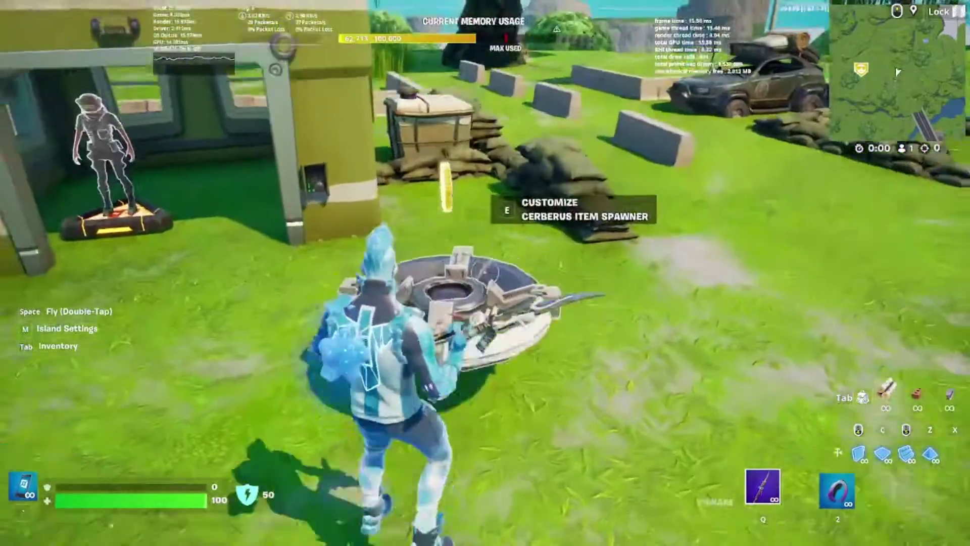
Step: Walk to Item Granter2 and review its modified options and the Grant Item function binding
{"action": "key", "text": "w"}
{"action": "key", "text": "s"}
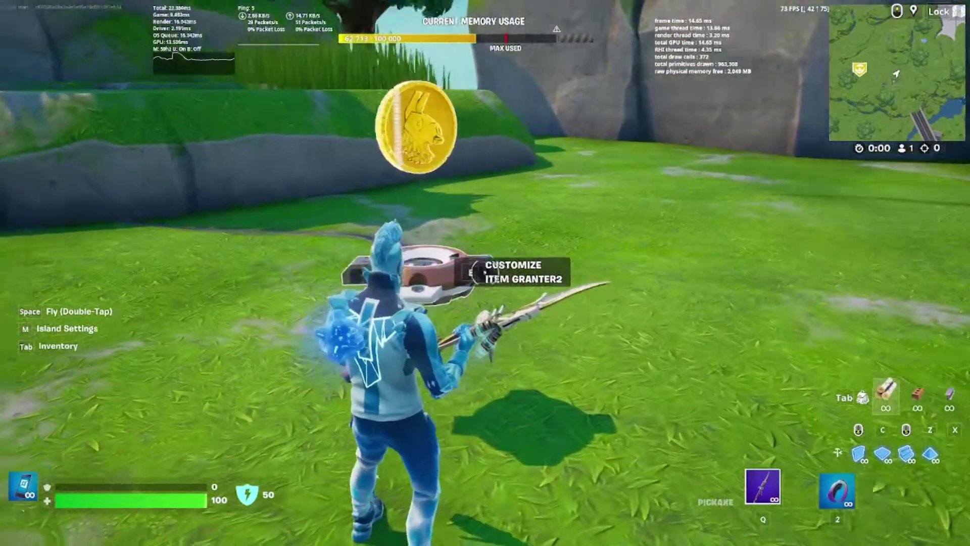
{"action": "key", "text": "e"}
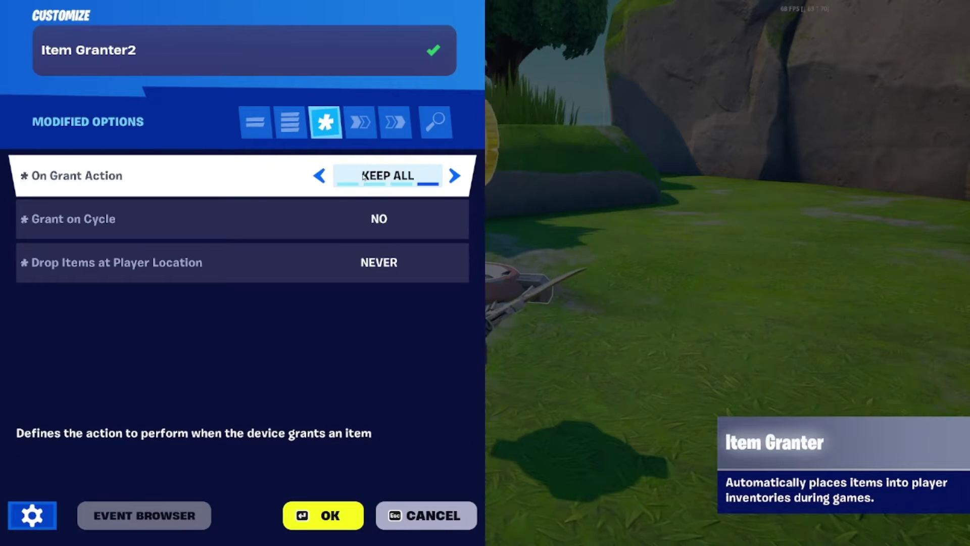
{"action": "left_click", "coordinate": [360, 122]}
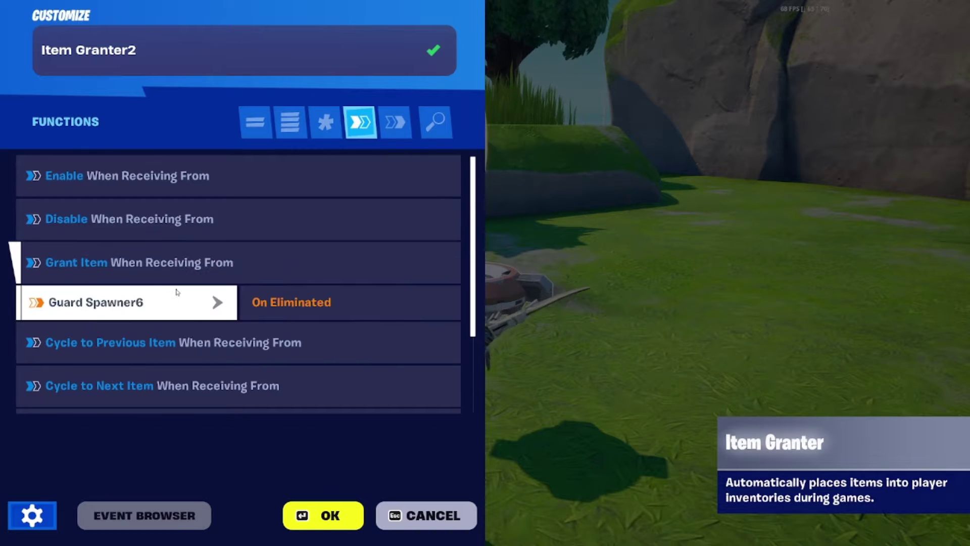
{"action": "key", "text": "Return"}
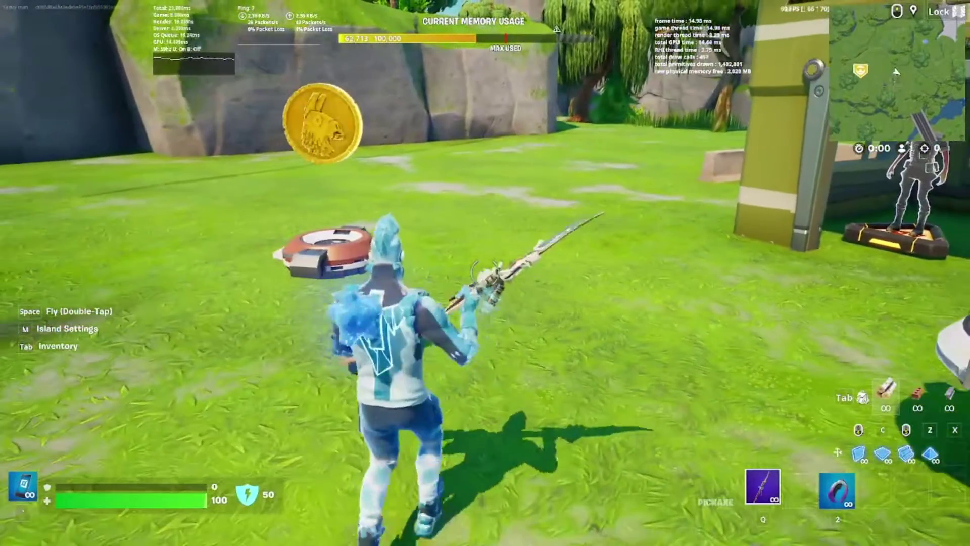
Step: Reopen Item Granter2 to check its events, and close it without changes
{"action": "key", "text": "a"}
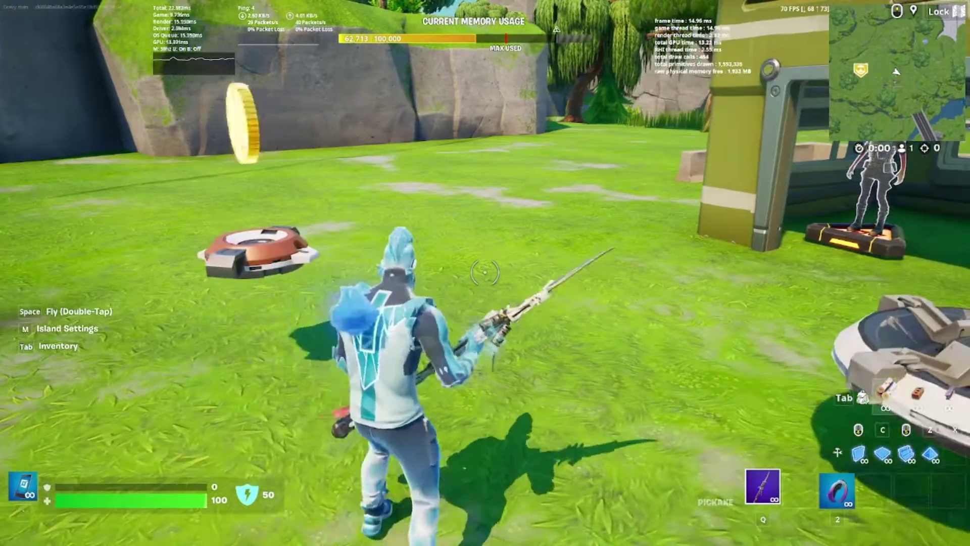
{"action": "key", "text": "s"}
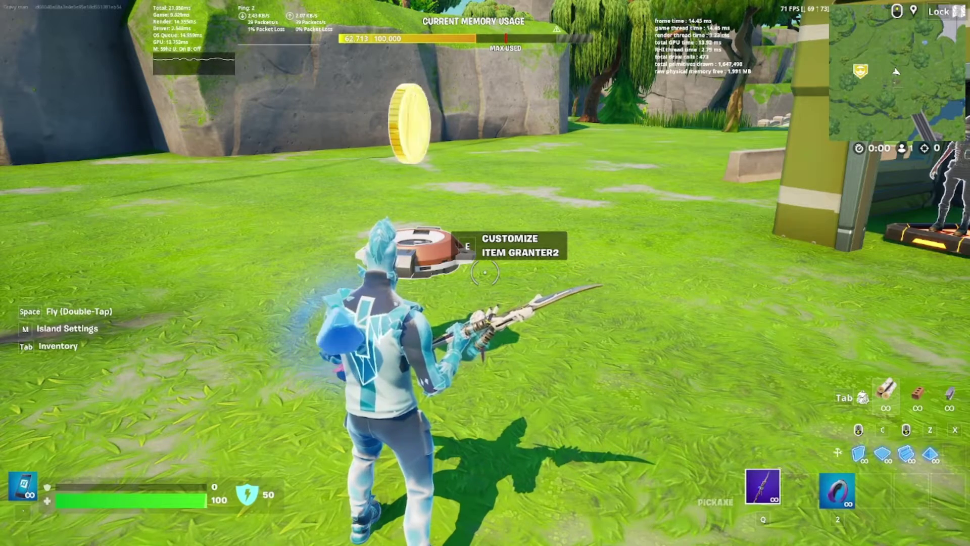
{"action": "key", "text": "w"}
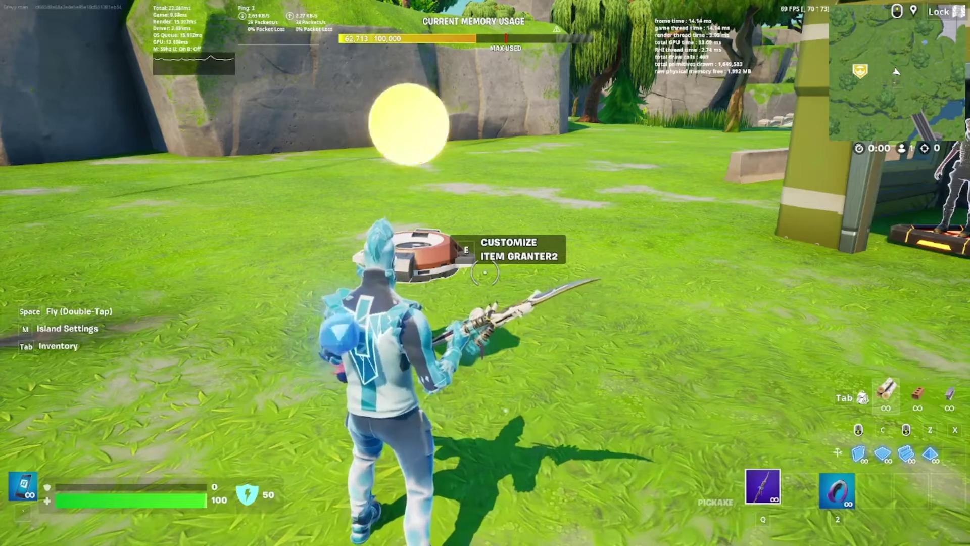
{"action": "key", "text": "e"}
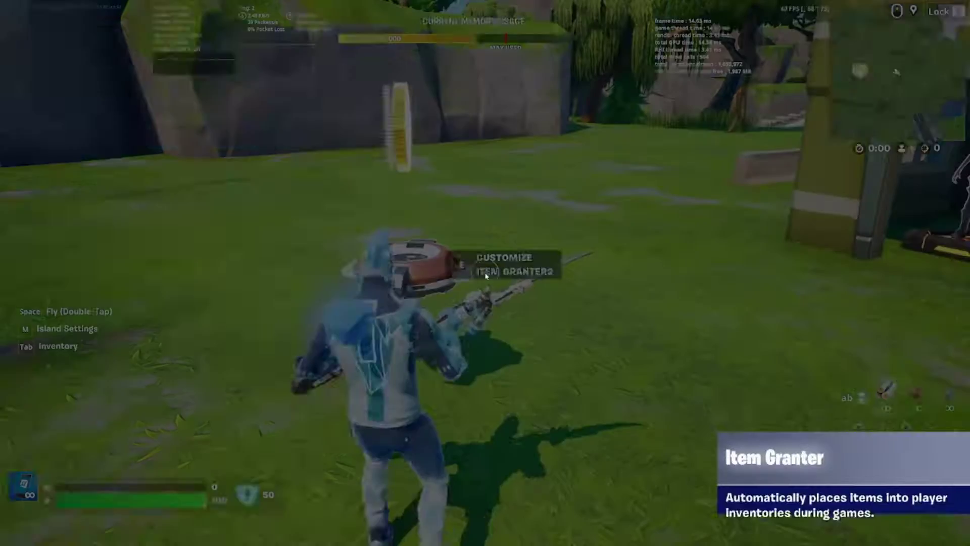
{"action": "left_click", "coordinate": [395, 130]}
{"action": "key", "text": "Escape"}
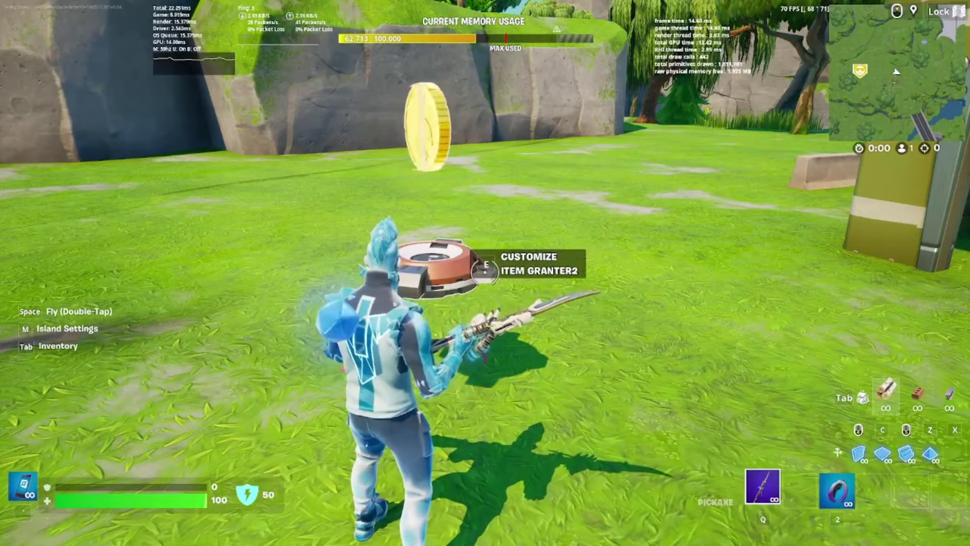
{"action": "key", "text": "w"}
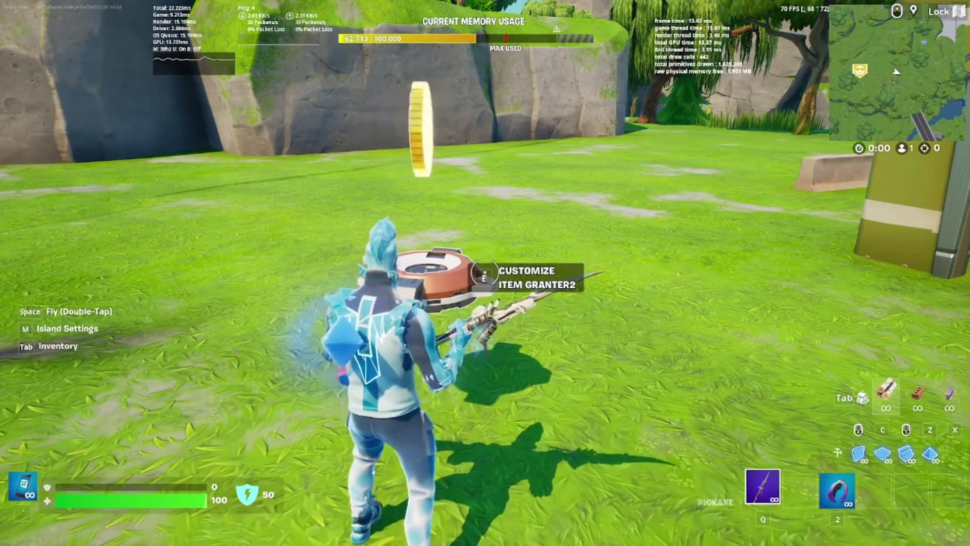
{"action": "key", "text": "s"}
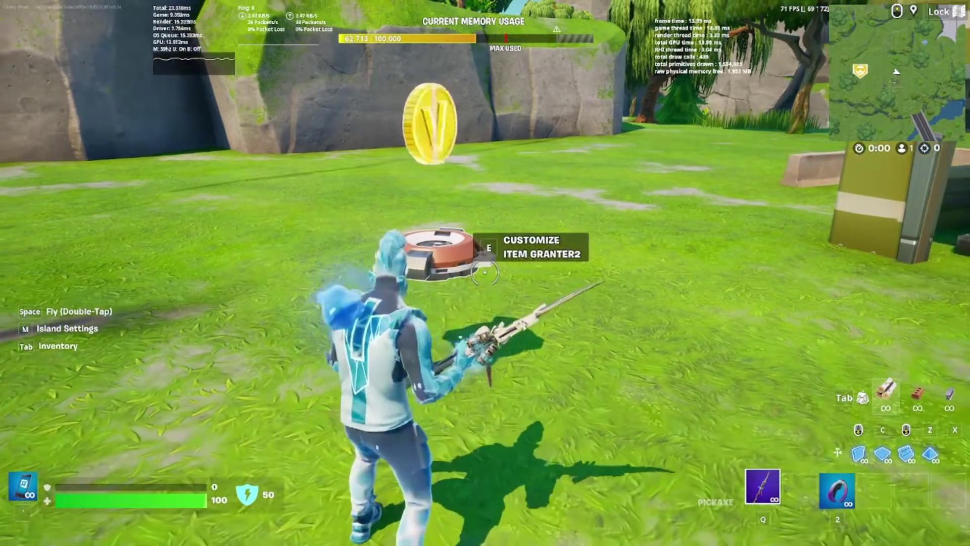
{"action": "key", "text": "w"}
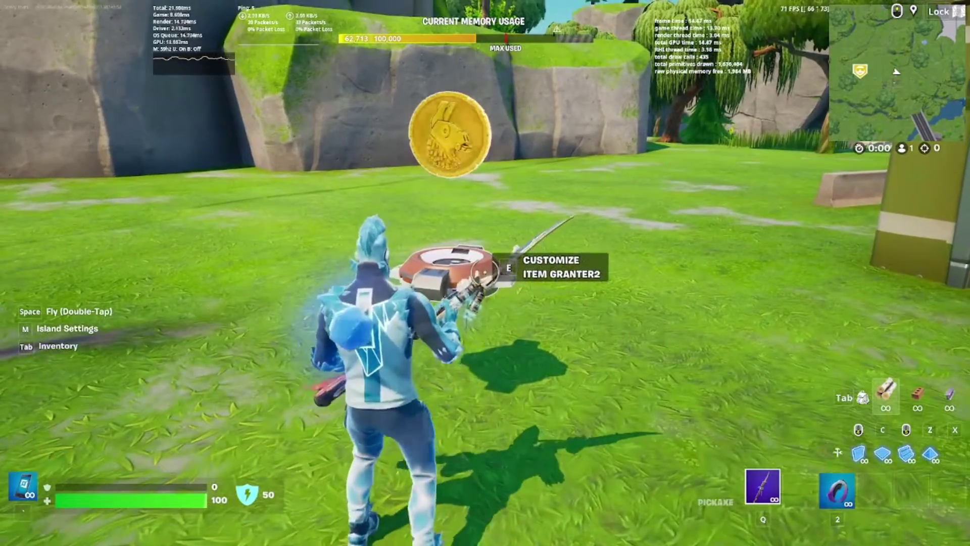
{"action": "key", "text": "s"}
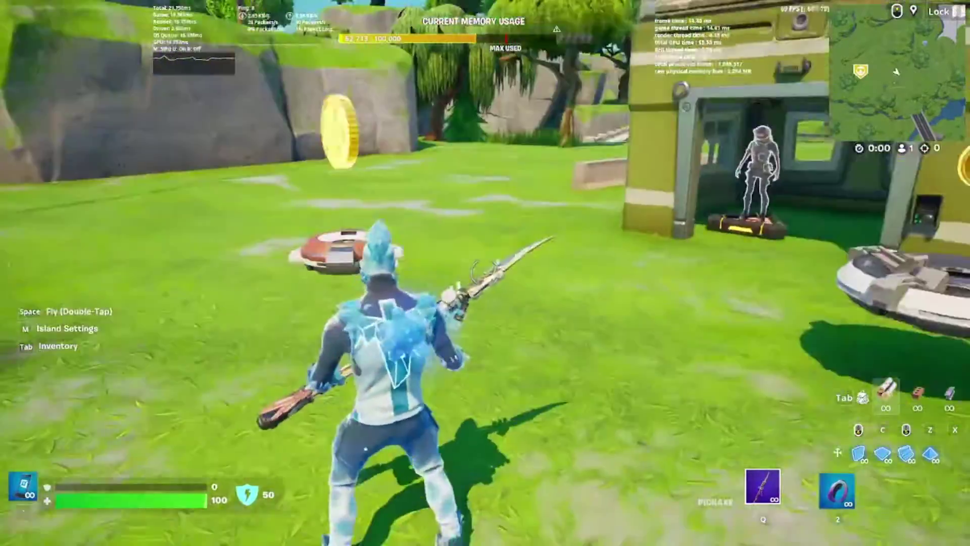
Step: Travel from the guard building past the Movement Modifier2 pad to the devices placed beside the cliff
{"action": "key", "text": "space"}
{"action": "key", "text": "space"}
{"action": "key", "text": "space"}
{"action": "key", "text": "space"}
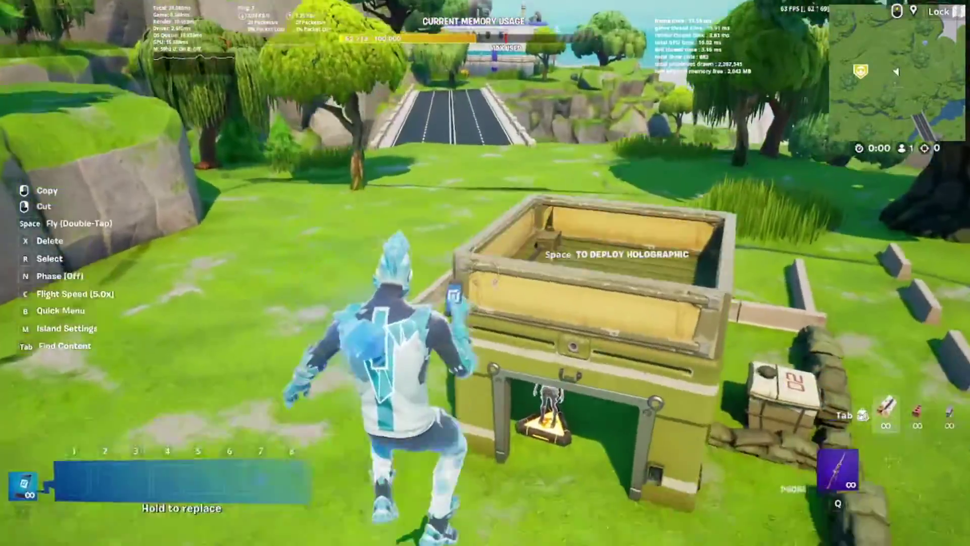
{"action": "key", "text": "w"}
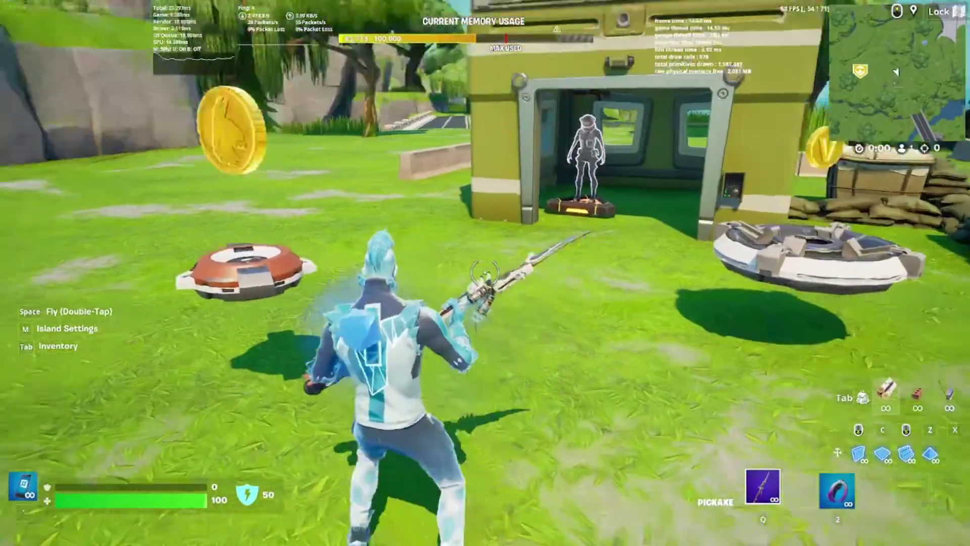
{"action": "key", "text": "space"}
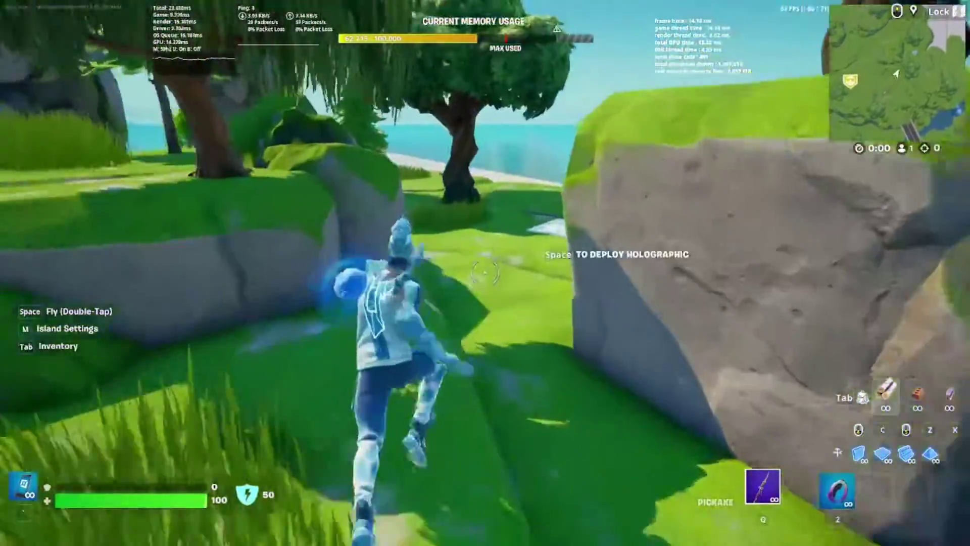
{"action": "key", "text": "space"}
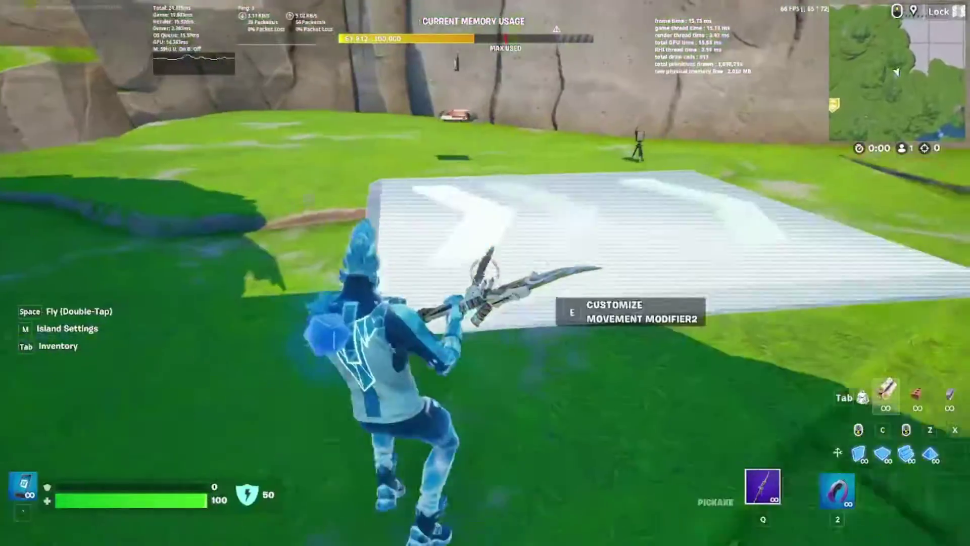
{"action": "key", "text": "w"}
{"action": "key", "text": "w"}
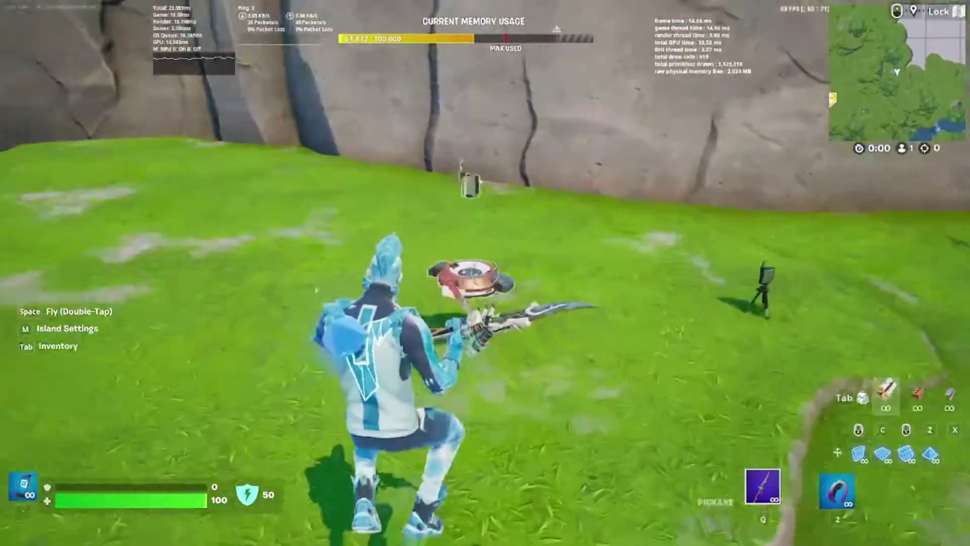
Step: Walk around the cliffside devices, review the Item Granter's modified options and Grant Item function bindings, and close it without changes
{"action": "key", "text": "w"}
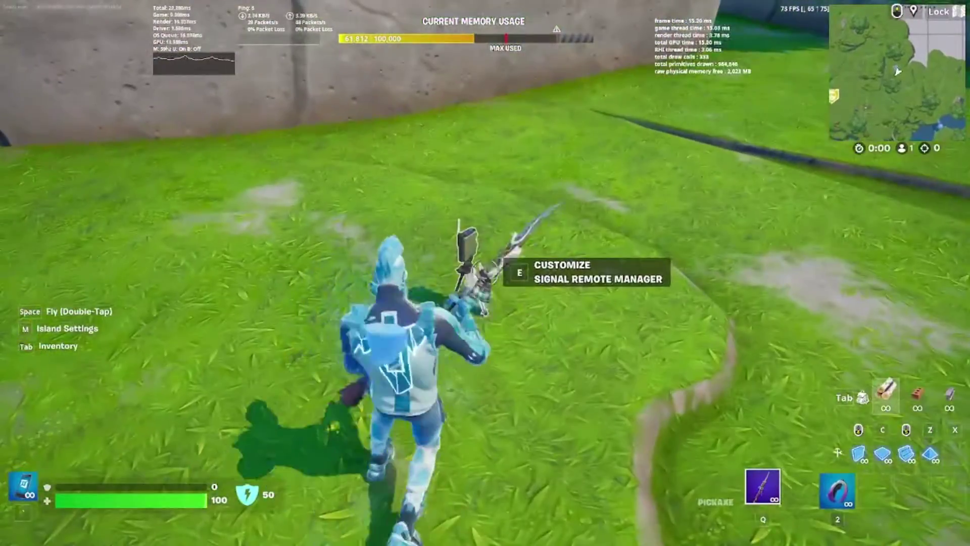
{"action": "key", "text": "w"}
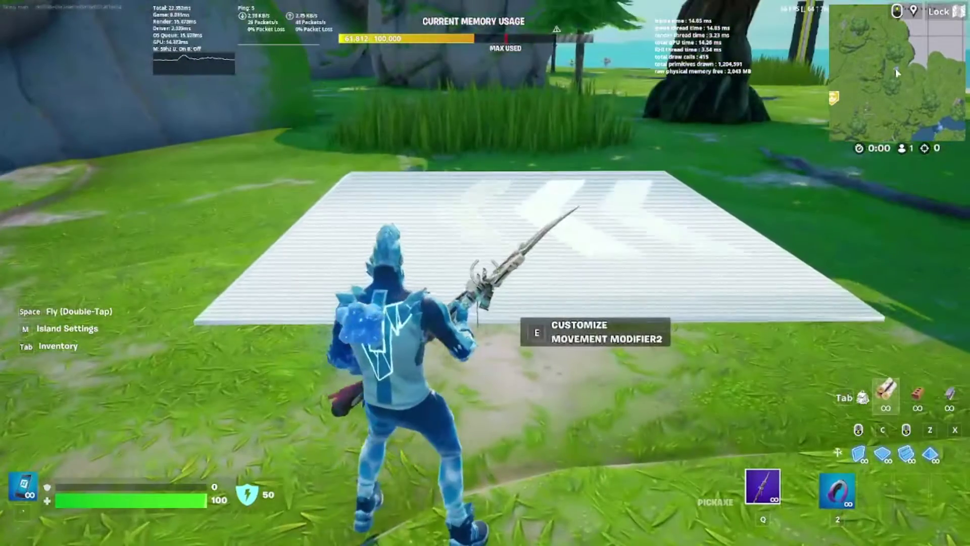
{"action": "key", "text": "w"}
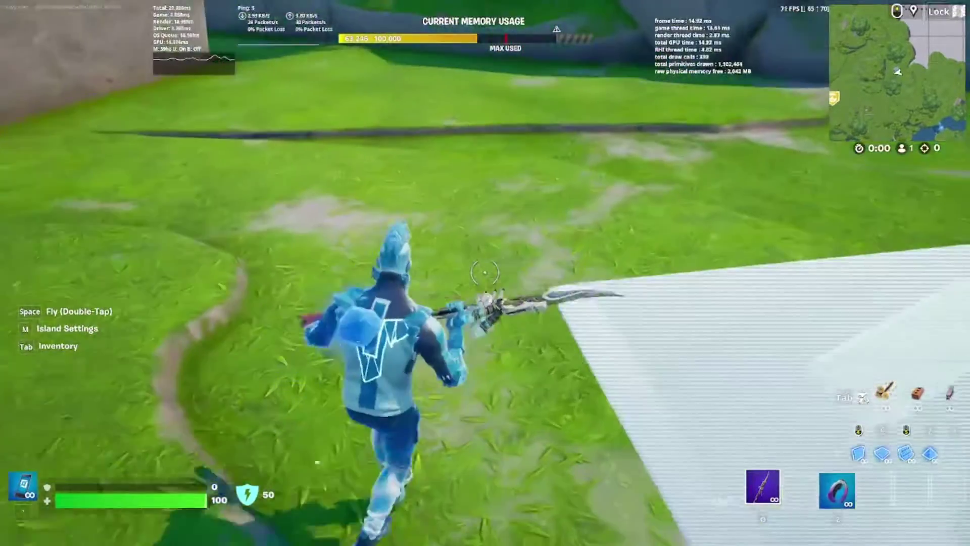
{"action": "key", "text": "e"}
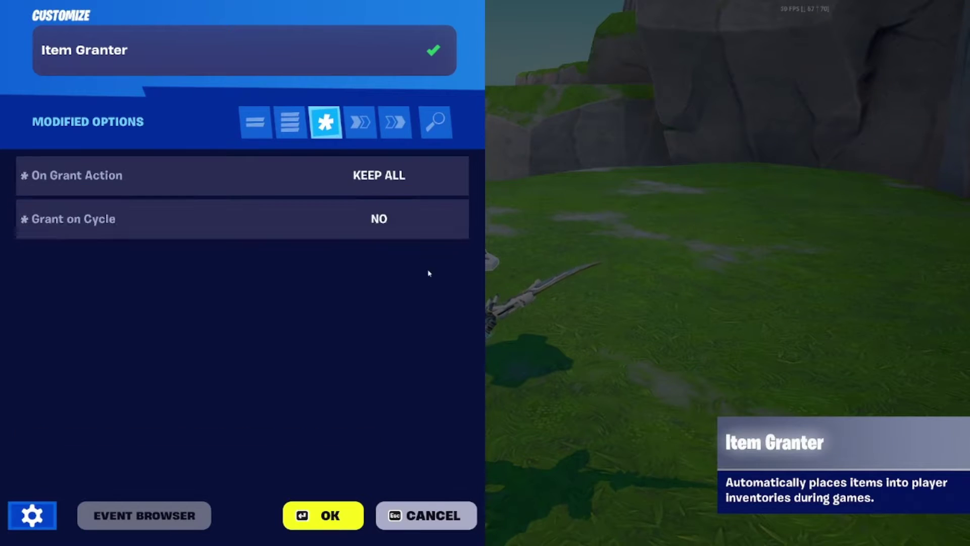
{"action": "left_click", "coordinate": [364, 130]}
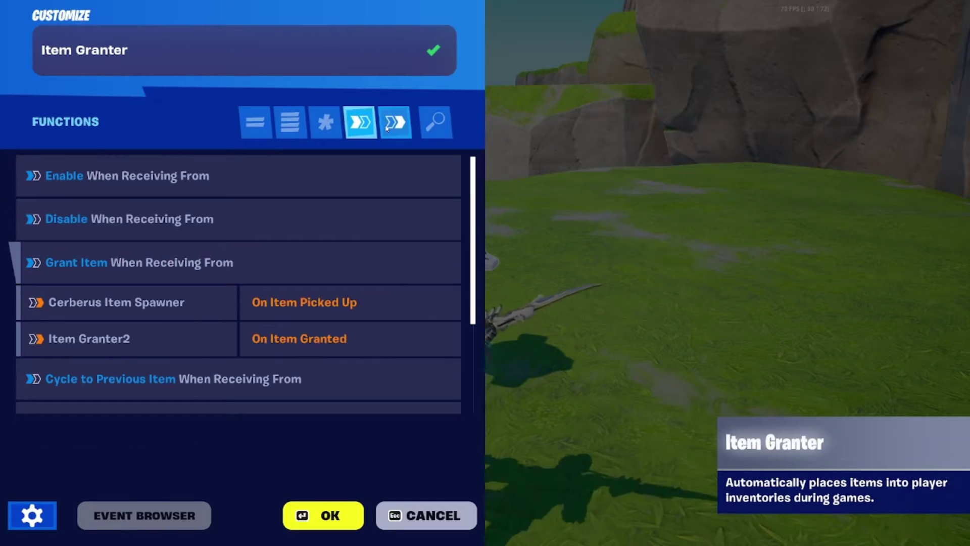
{"action": "key", "text": "Escape"}
Step: Fly from the Item Granter back to the Cerberus Item Spawner in front of the guard building
{"action": "key", "text": "w"}
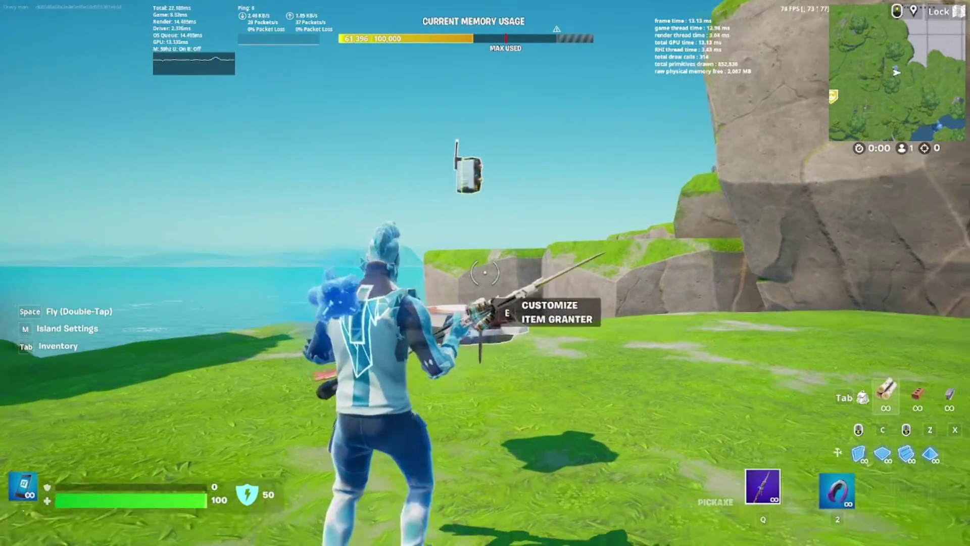
{"action": "key", "text": "w"}
{"action": "key", "text": "space"}
{"action": "key", "text": "space"}
{"action": "key", "text": "shift"}
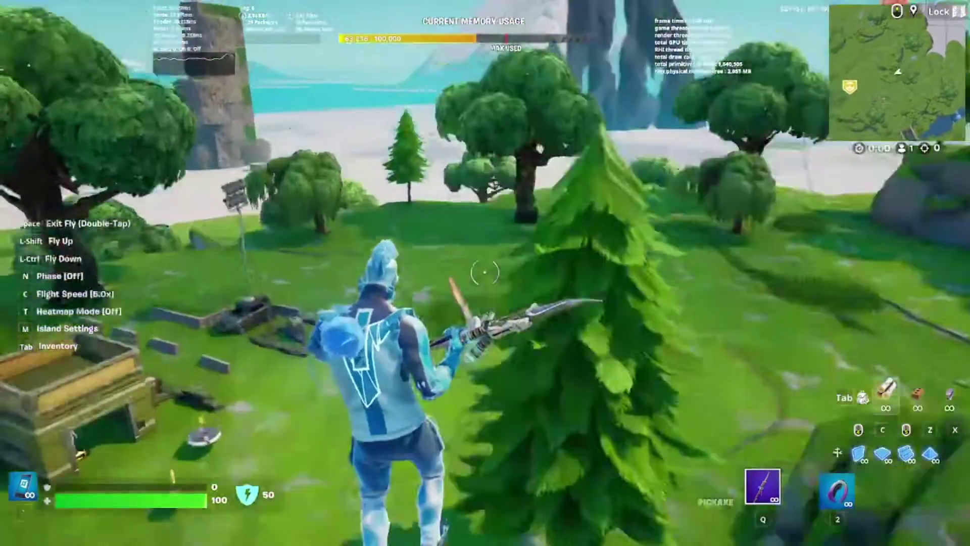
{"action": "key", "text": "w"}
{"action": "key", "text": "space"}
{"action": "key", "text": "space"}
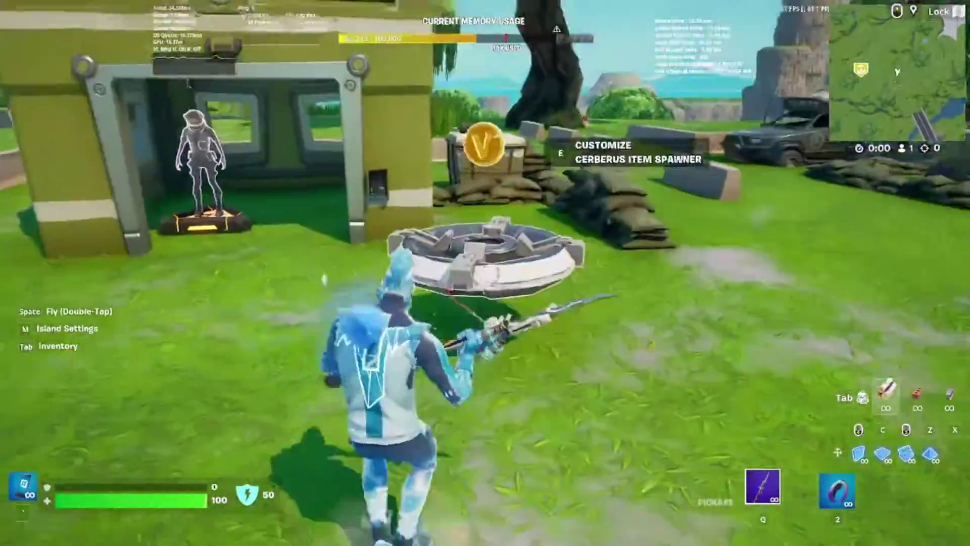
Step: Return to the cliff and inspect the placement of the Signal Remote Manager and the Item Granter
{"action": "key", "text": "w"}
{"action": "key", "text": "w"}
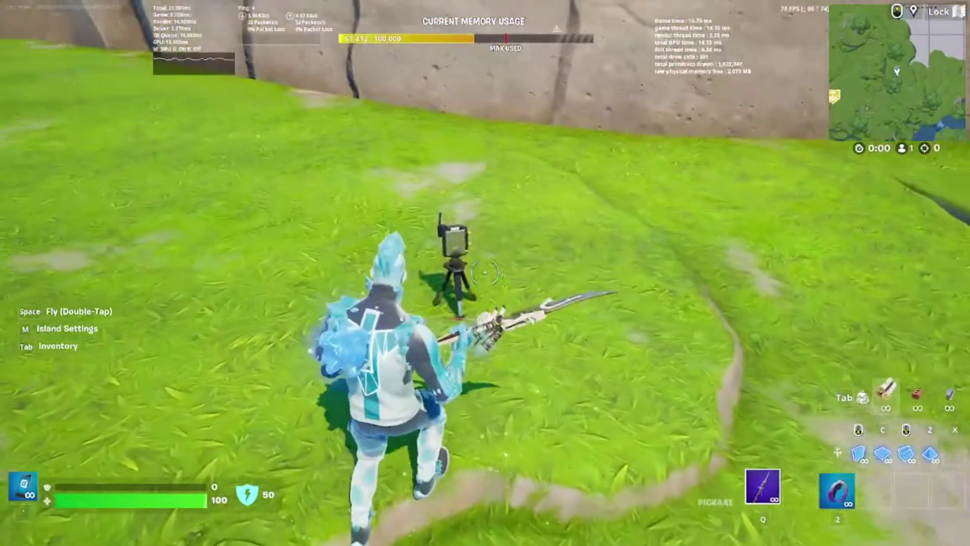
{"action": "key", "text": "w"}
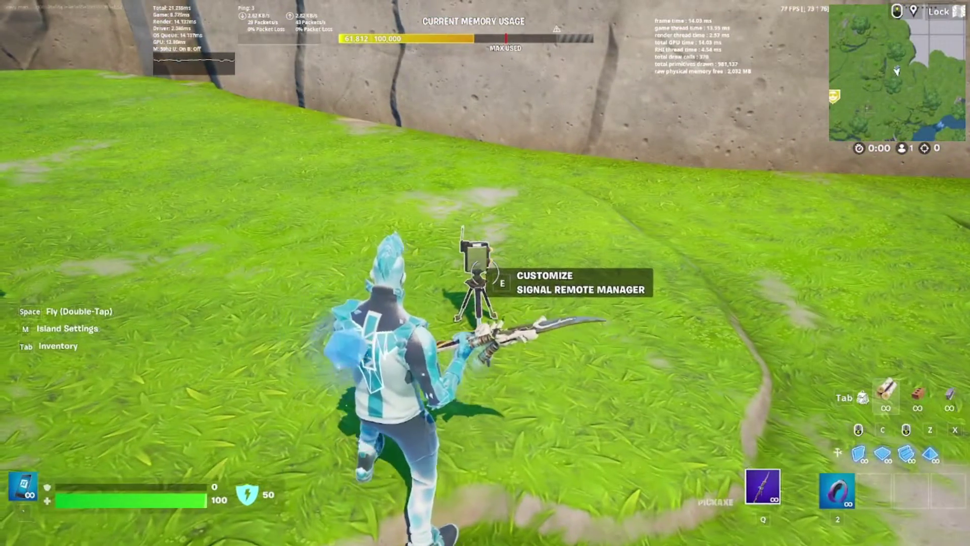
{"action": "key", "text": "w"}
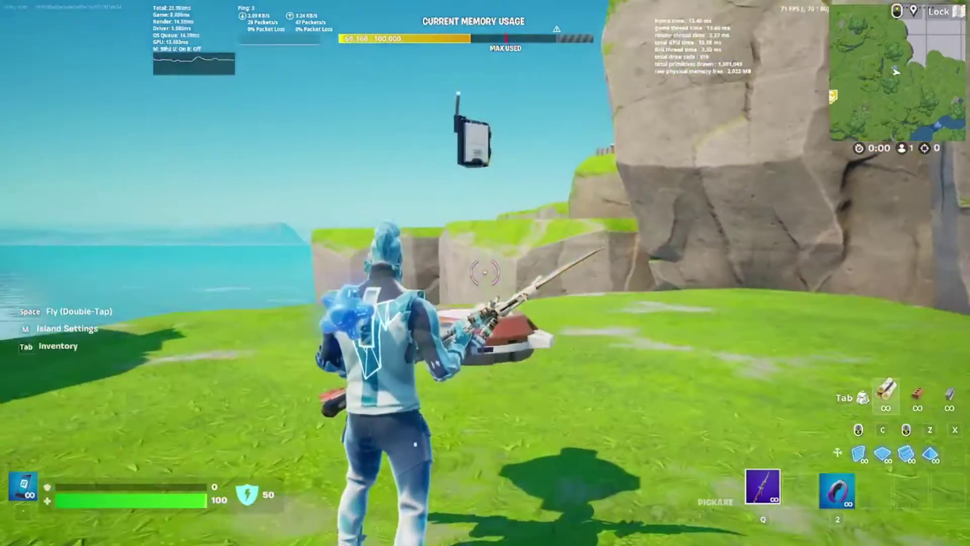
{"action": "key", "text": "w"}
{"action": "key", "text": "w"}
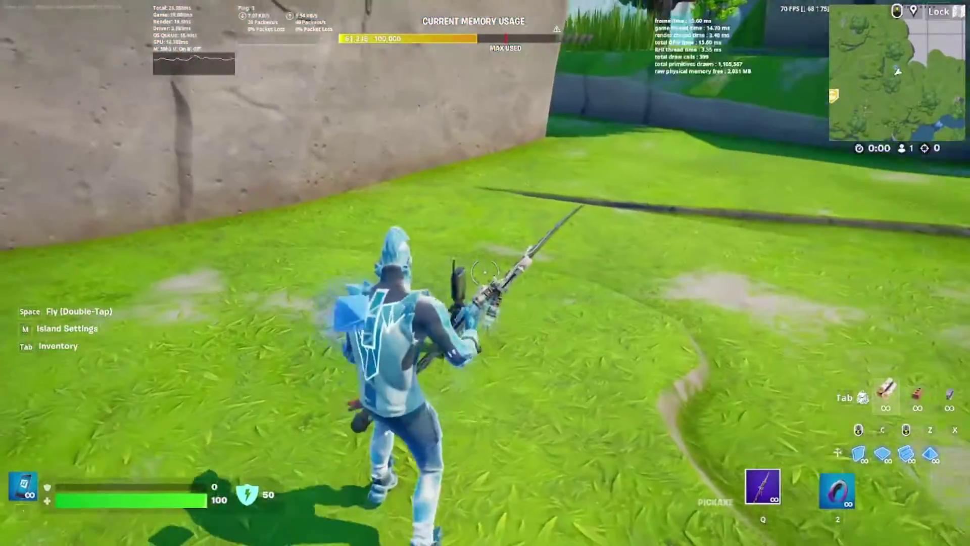
Step: Review the Signal Remote Manager's full and modified options, functions and events that activate Movement Modifier2, and close its settings
{"action": "key", "text": "e"}
{"action": "left_click", "coordinate": [297, 125]}
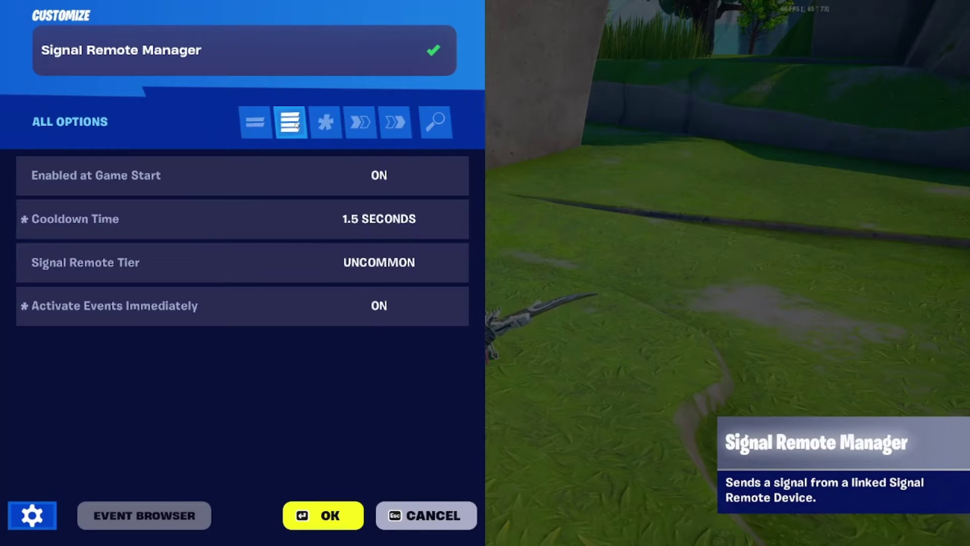
{"action": "left_click", "coordinate": [255, 123]}
{"action": "left_click", "coordinate": [290, 123]}
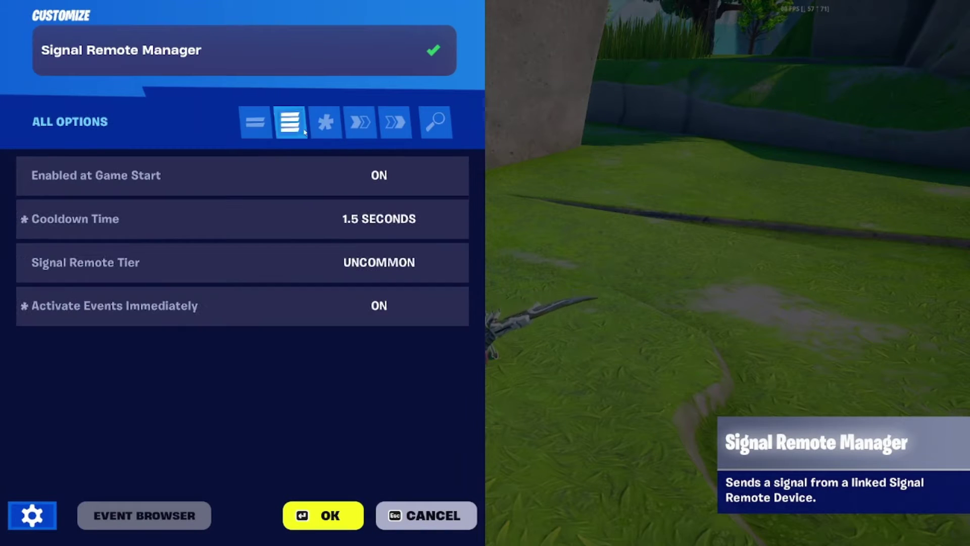
{"action": "left_click", "coordinate": [336, 125]}
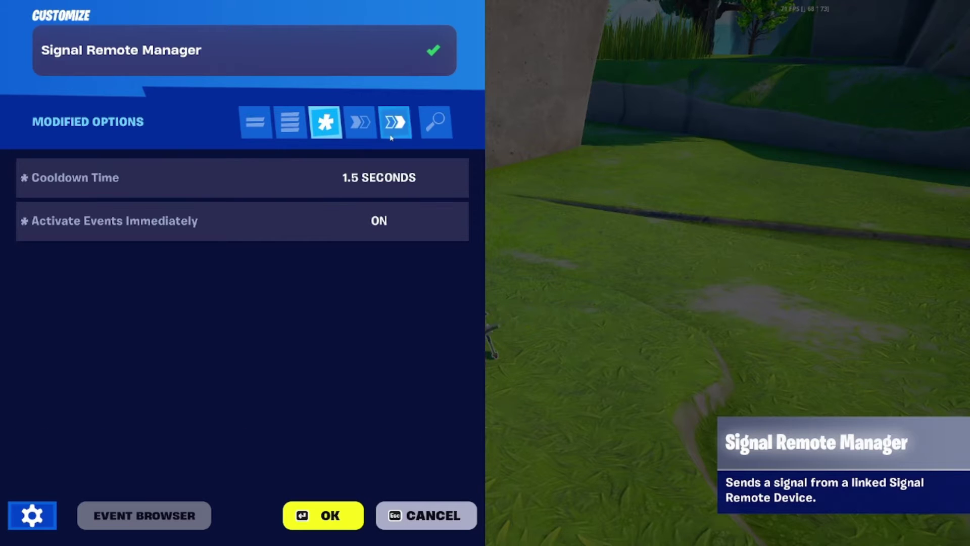
{"action": "left_click", "coordinate": [369, 132]}
{"action": "left_click", "coordinate": [394, 124]}
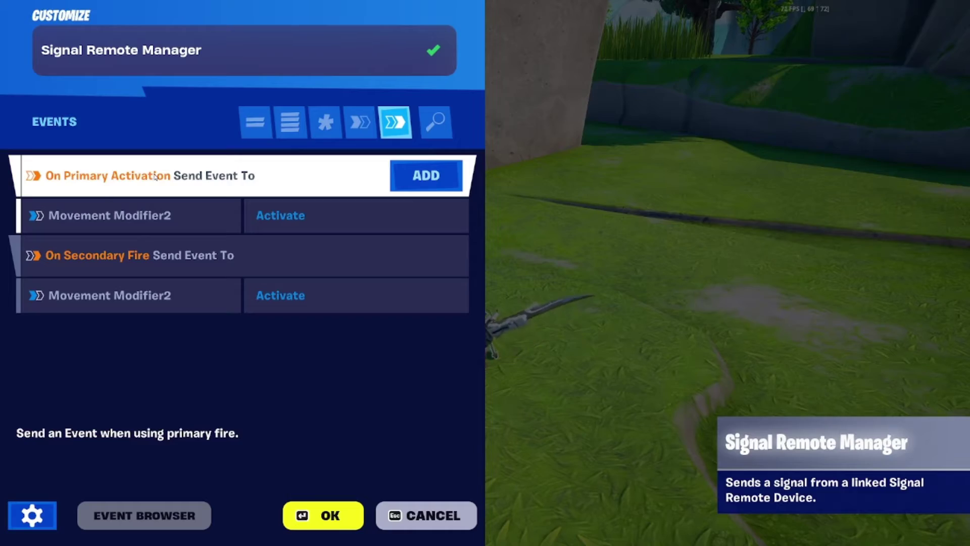
{"action": "left_click", "coordinate": [303, 514]}
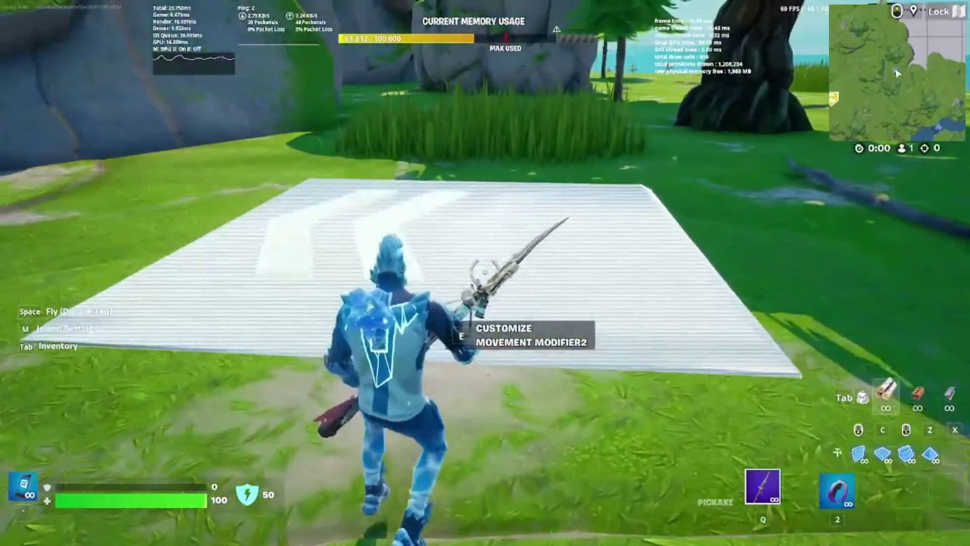
Step: Open Movement Modifier2 and review its modified options and its Forward Impulse and Upward Impulse settings
{"action": "key", "text": "e"}
{"action": "left_click", "coordinate": [317, 118]}
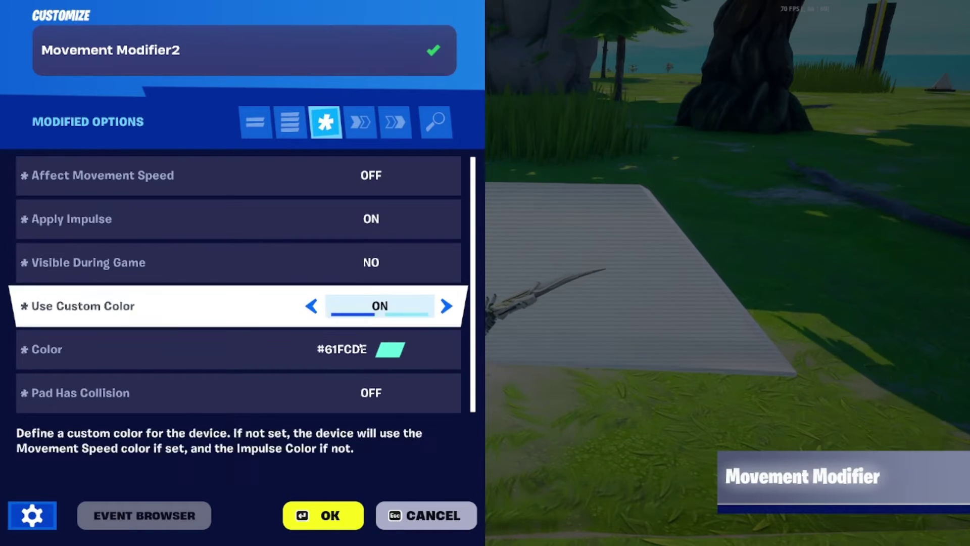
{"action": "left_click", "coordinate": [297, 113]}
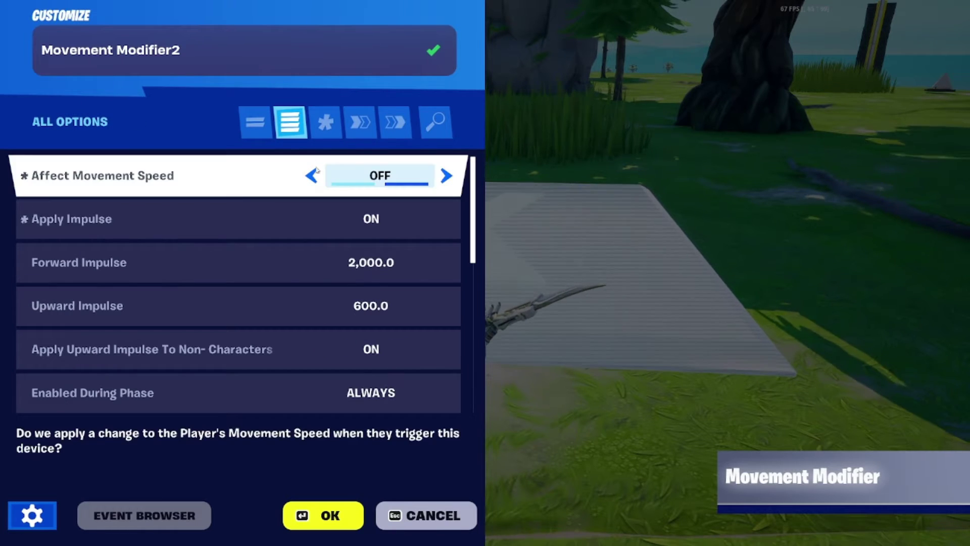
{"action": "left_click", "coordinate": [374, 262]}
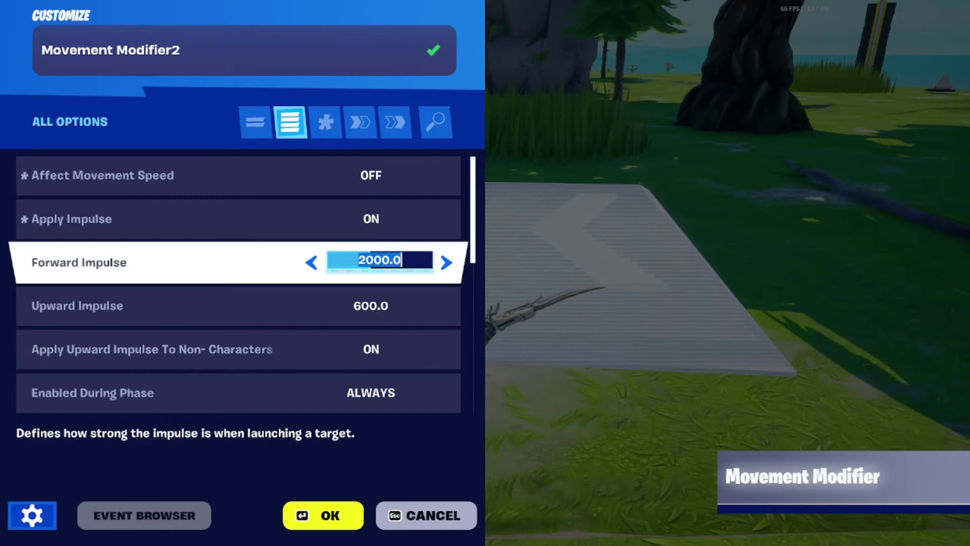
{"action": "left_click", "coordinate": [398, 278]}
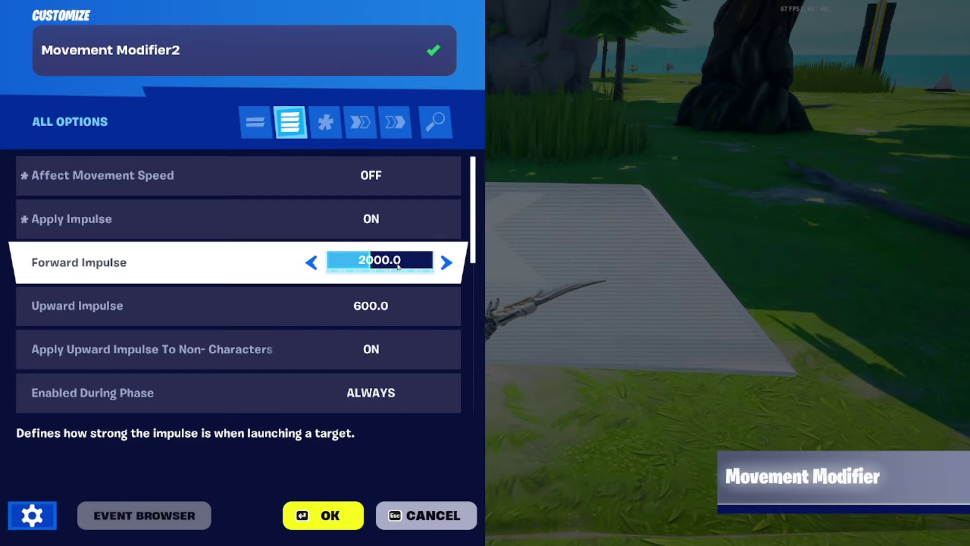
{"action": "left_click", "coordinate": [378, 298]}
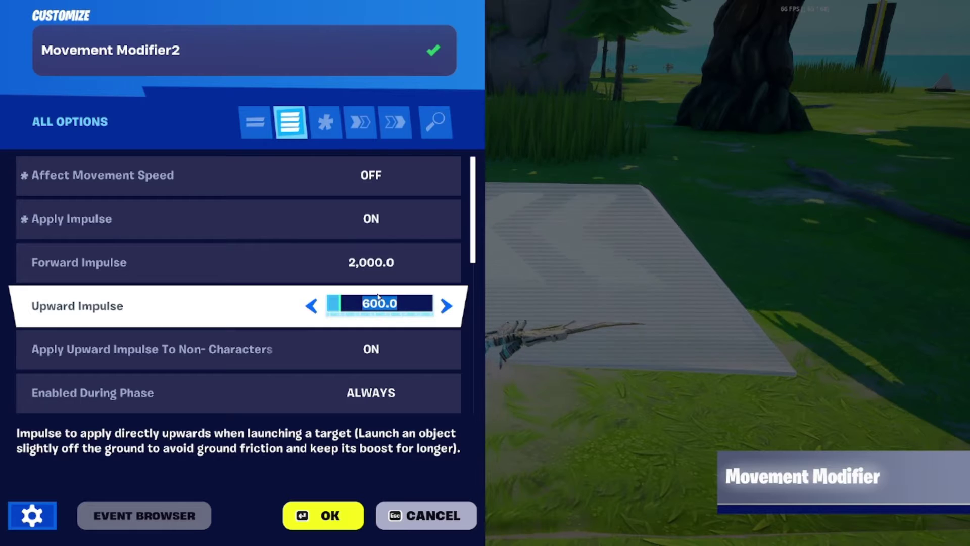
Step: Review Movement Modifier2's modified options, Activate function bindings and events, and close its settings
{"action": "left_click", "coordinate": [326, 124]}
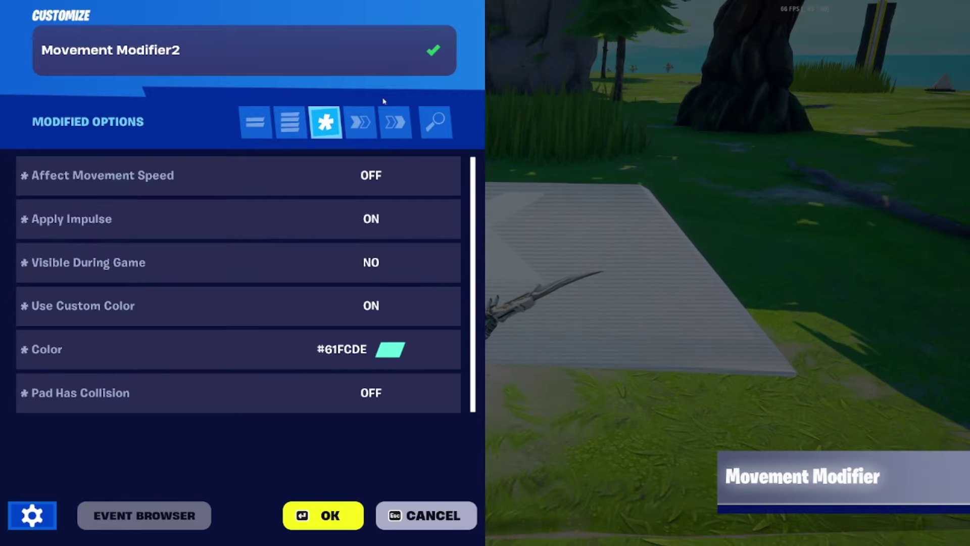
{"action": "left_click", "coordinate": [353, 121]}
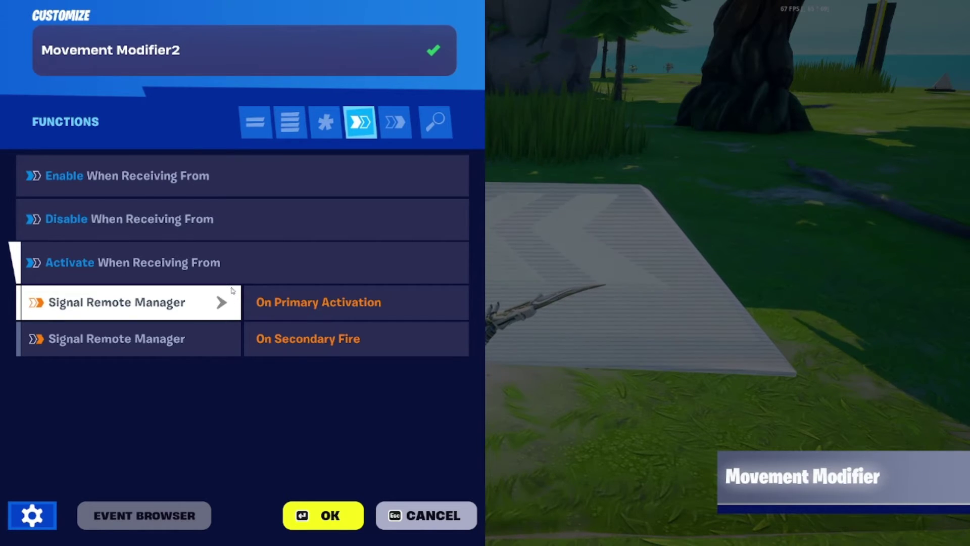
{"action": "left_click", "coordinate": [395, 121]}
{"action": "left_click", "coordinate": [359, 123]}
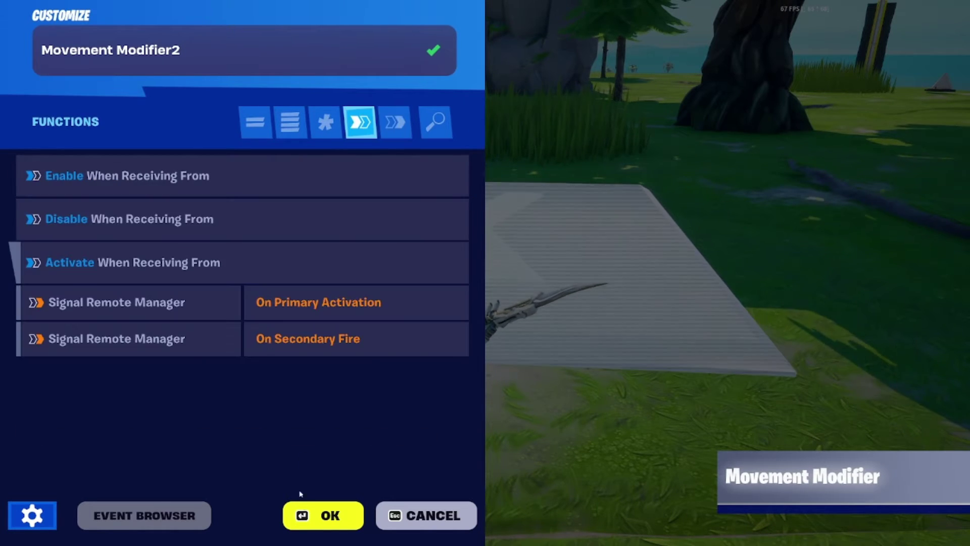
{"action": "left_click", "coordinate": [323, 516]}
Step: Walk back from the cliff to the guard building and the Cerberus Item Spawner
{"action": "key", "text": "w"}
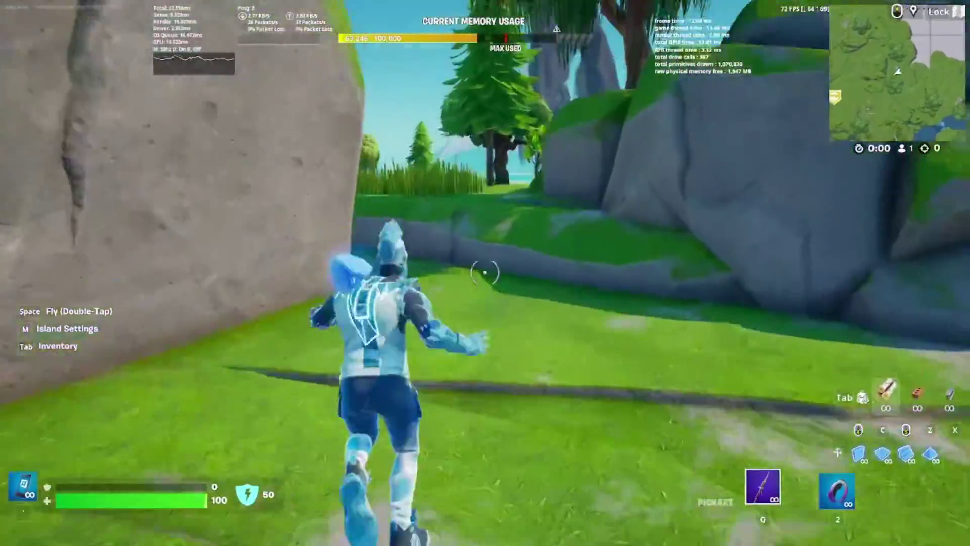
{"action": "key", "text": "space"}
{"action": "key", "text": "w"}
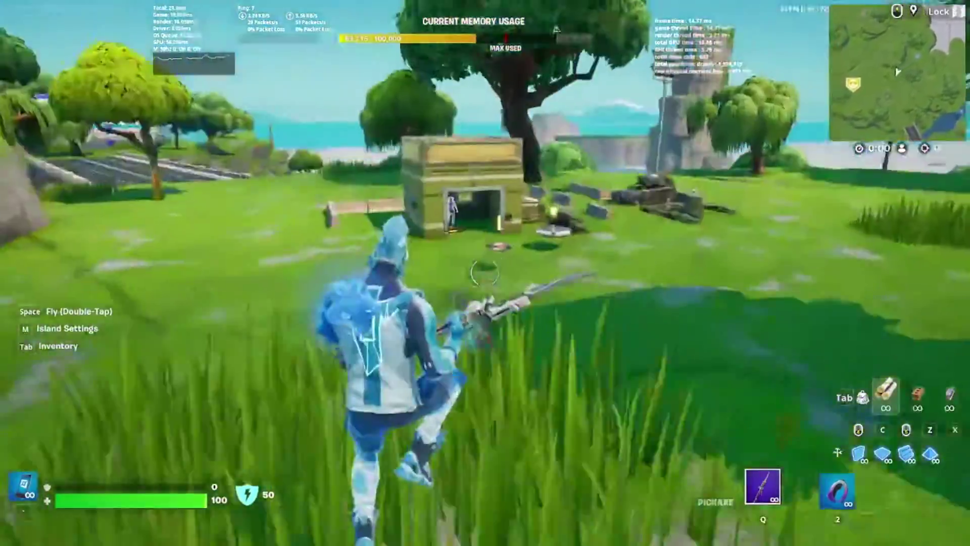
{"action": "key", "text": "w"}
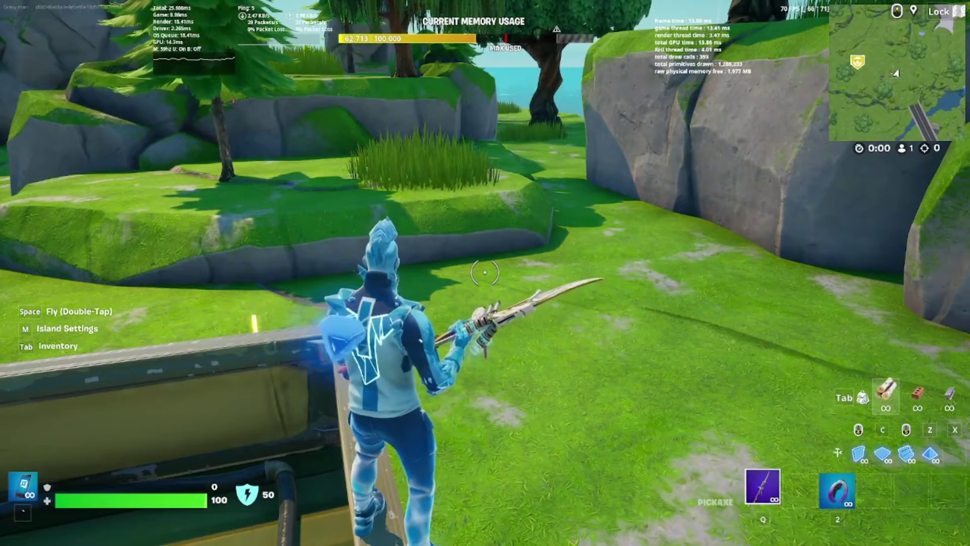
{"action": "key", "text": "w"}
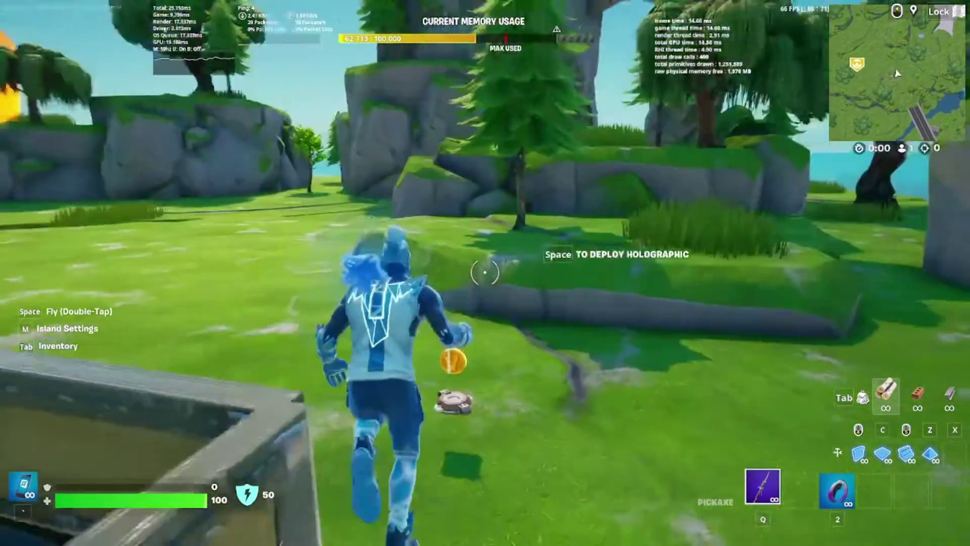
{"action": "key", "text": "w"}
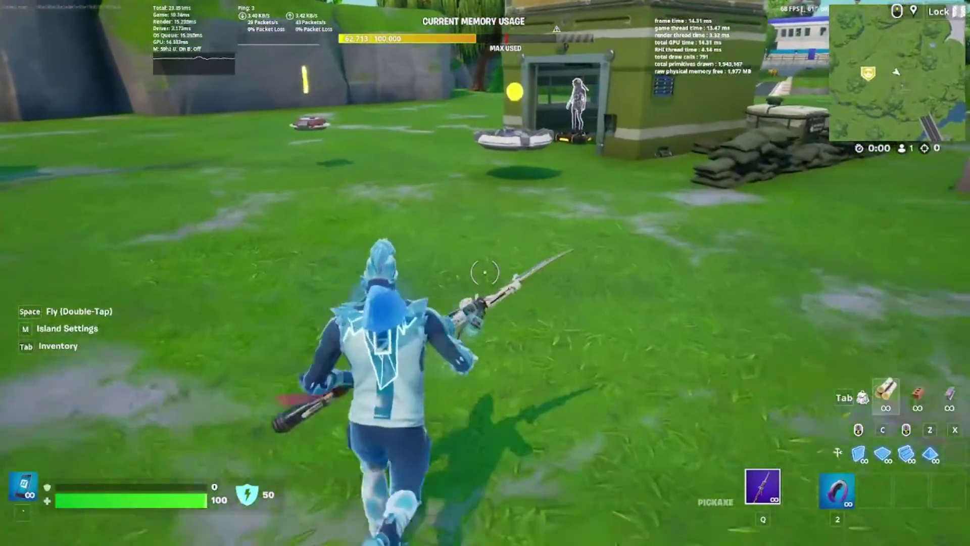
{"action": "key", "text": "w"}
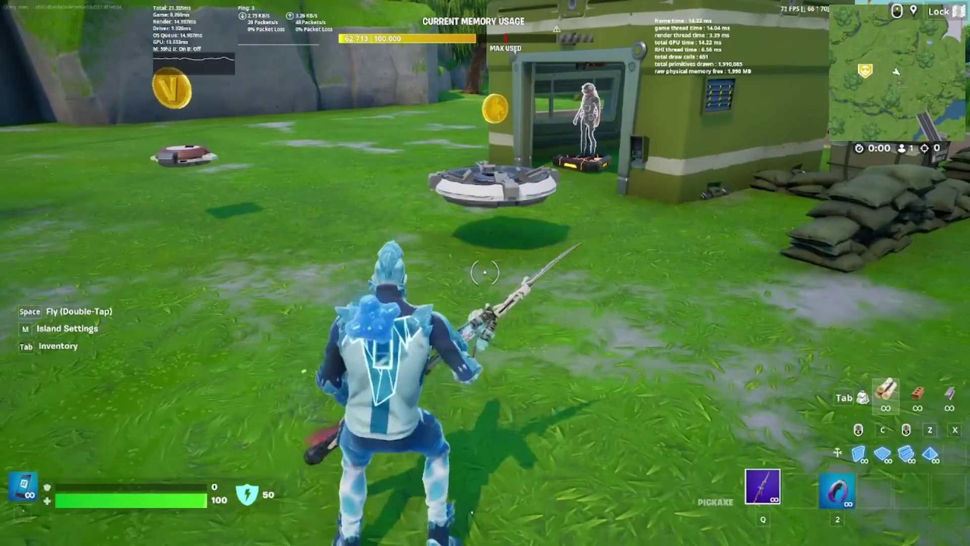